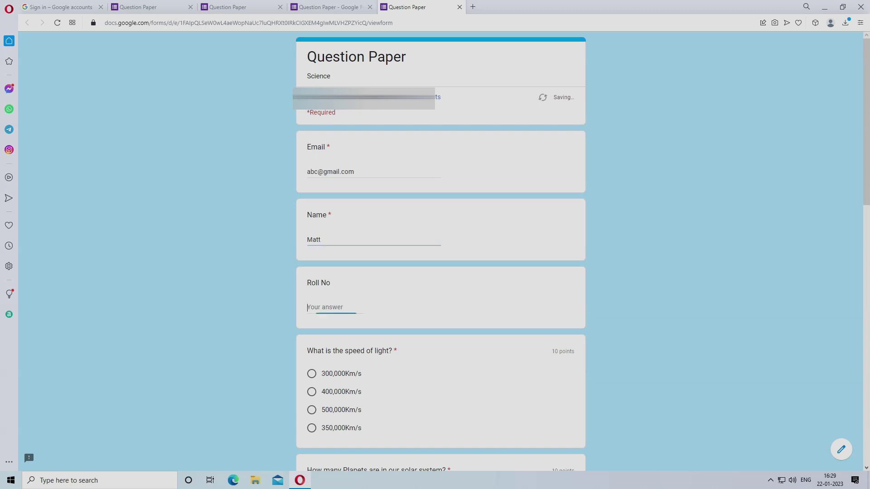
# Step: Fill in the Roll No field of the quiz response, replacing the out-of-range number with a valid one
pyautogui.write('89')
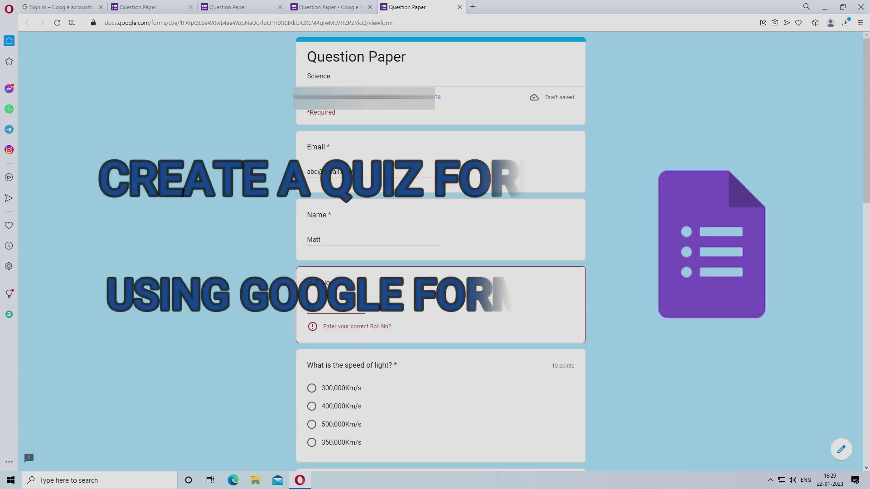
pyautogui.press('BackSpace')
pyautogui.press('BackSpace')
pyautogui.scroll(-2, 441, 254)
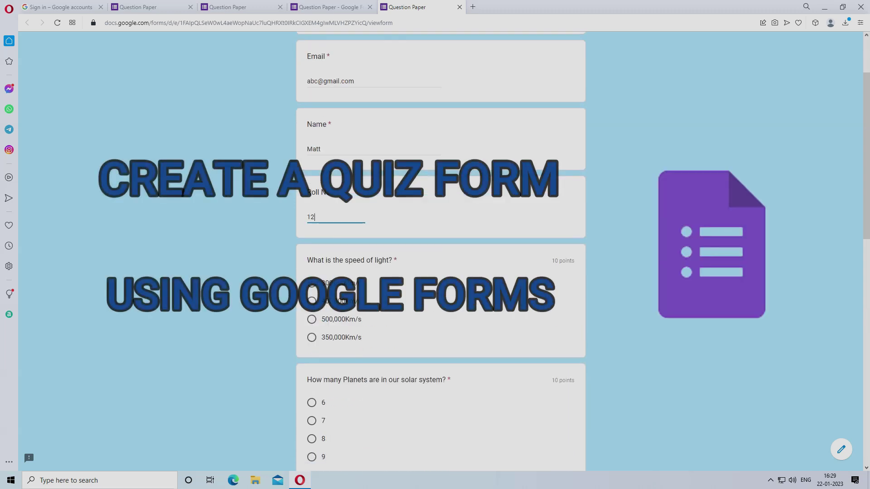
# Step: Answer the quiz with 300,000Km/s for the speed of light, 9 for the planets and Mercury for the first planet
pyautogui.click(312, 283)
pyautogui.scroll(-3, 312, 283)
pyautogui.click(312, 321)
pyautogui.scroll(-2, 312, 322)
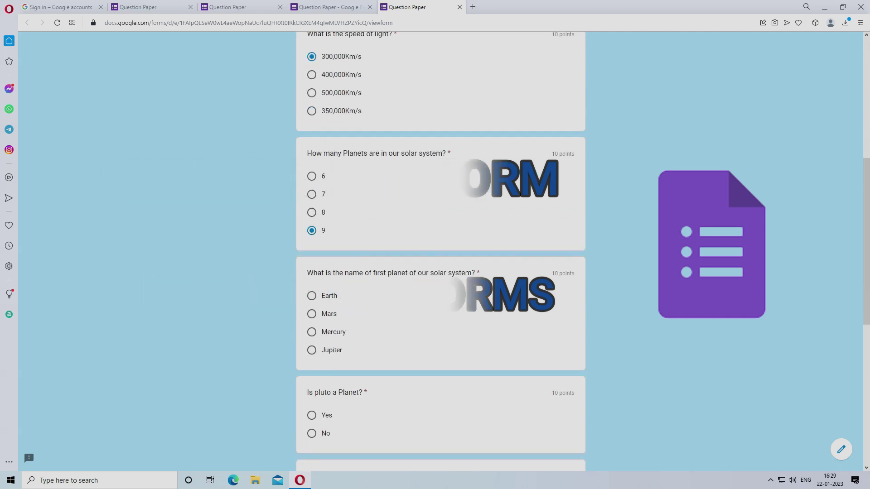
pyautogui.click(312, 332)
pyautogui.scroll(-3, 312, 332)
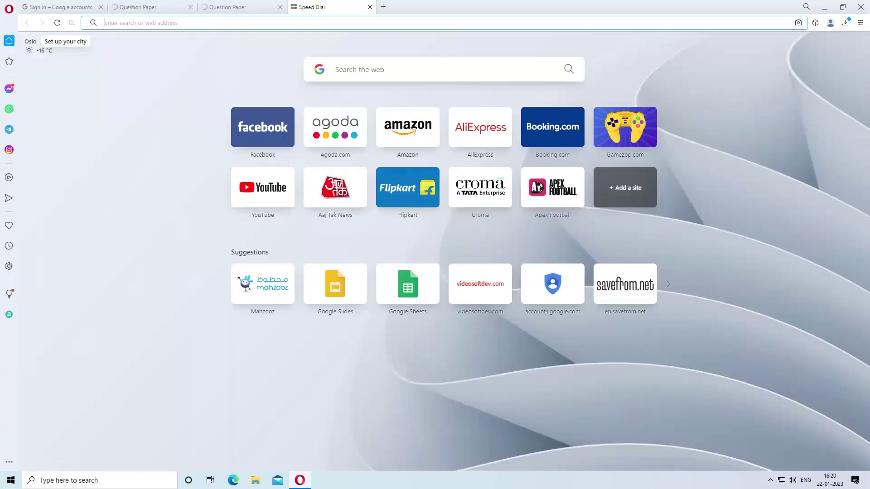
# Step: Go to google.com and sign in to the listed Google account by entering the account password
pyautogui.write('google.com')
pyautogui.press('Return')
pyautogui.click(840, 46)
pyautogui.click(444, 218)
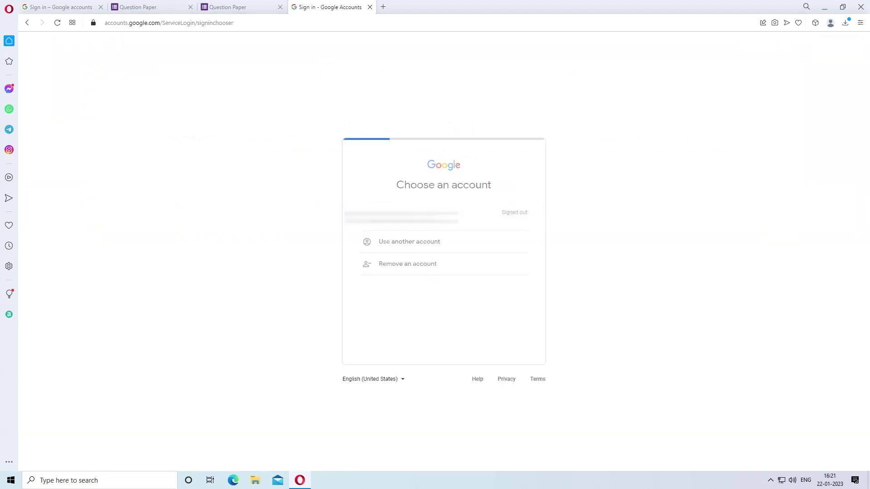
pyautogui.write('••••••')
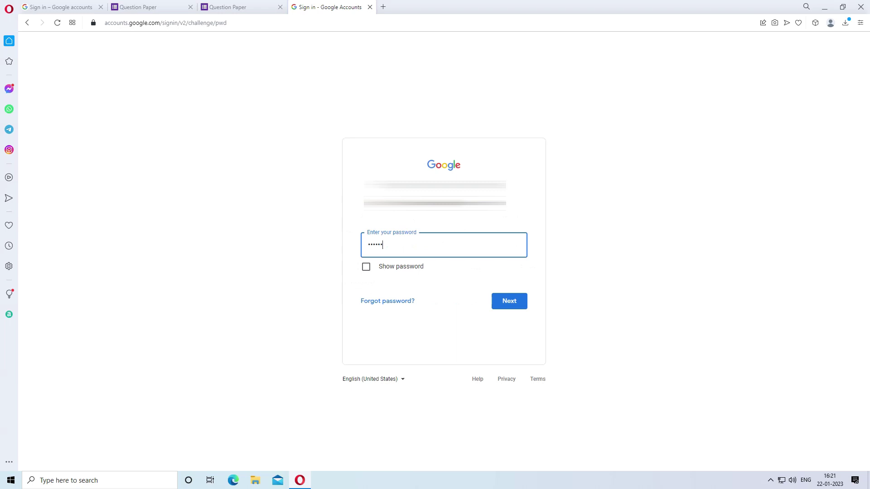
pyautogui.press('Return')
# Step: Open Google Forms from the Google apps and create a new blank form
pyautogui.click(830, 63)
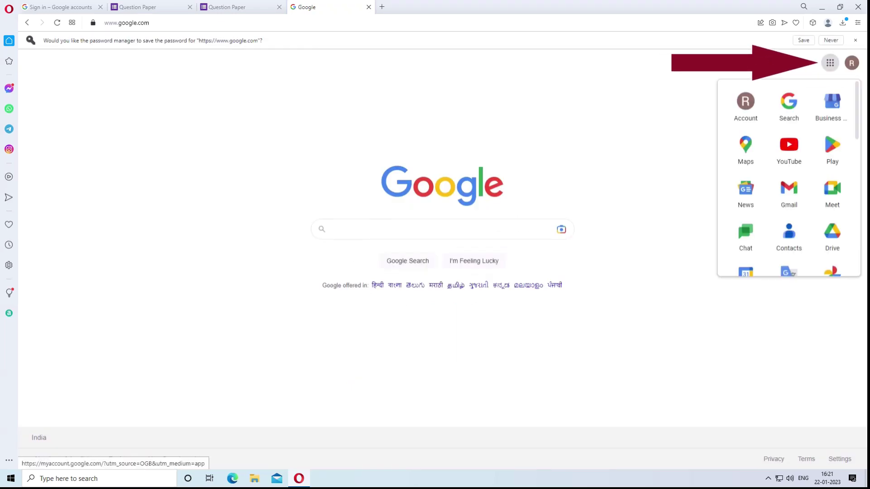
pyautogui.scroll(-5, 789, 172)
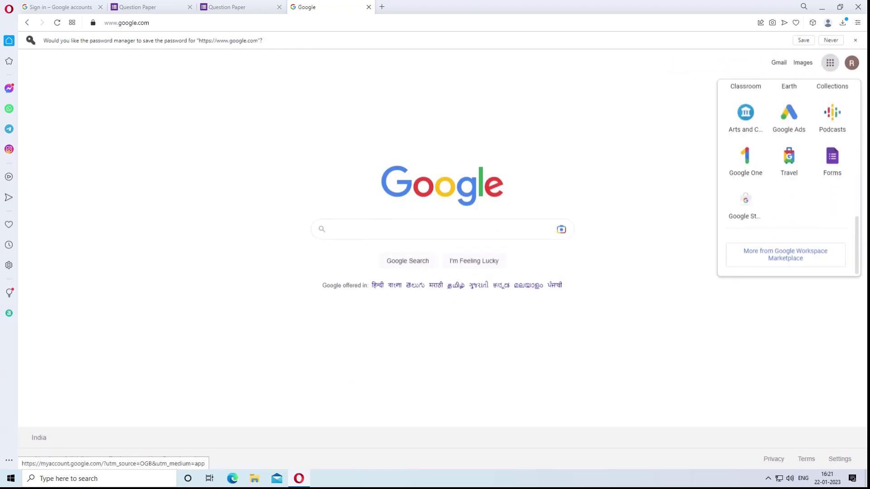
pyautogui.click(833, 159)
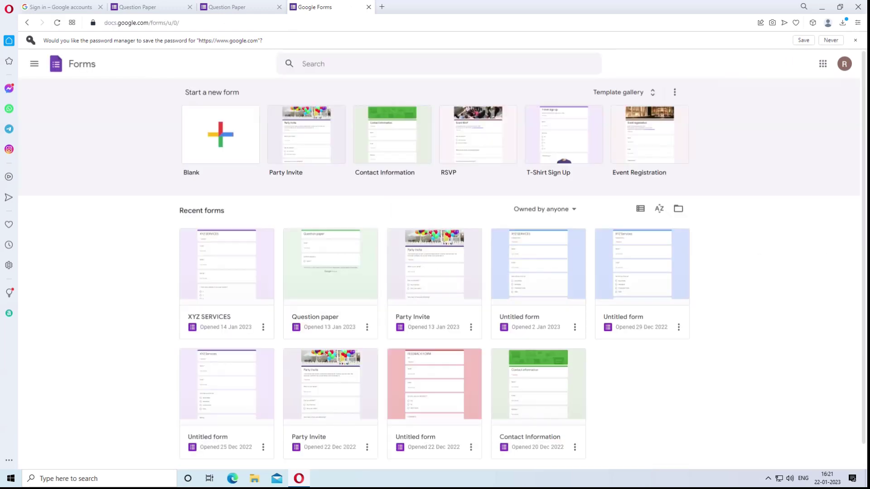
pyautogui.click(392, 135)
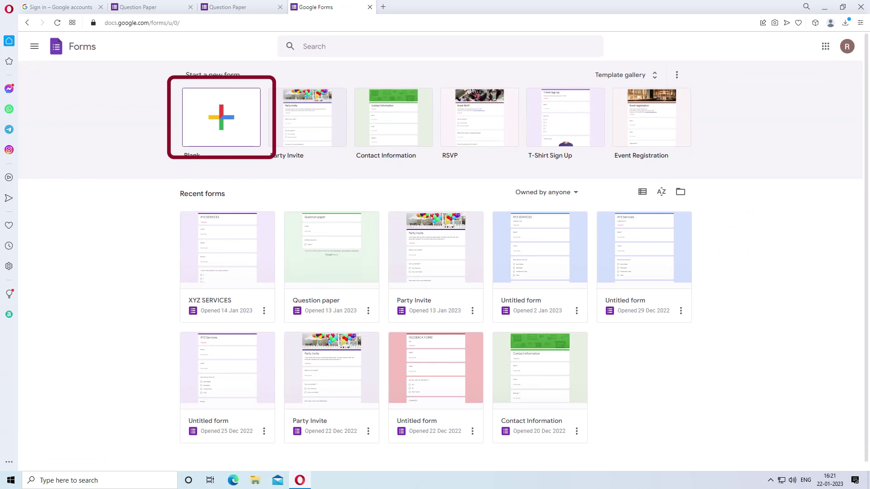
pyautogui.click(221, 118)
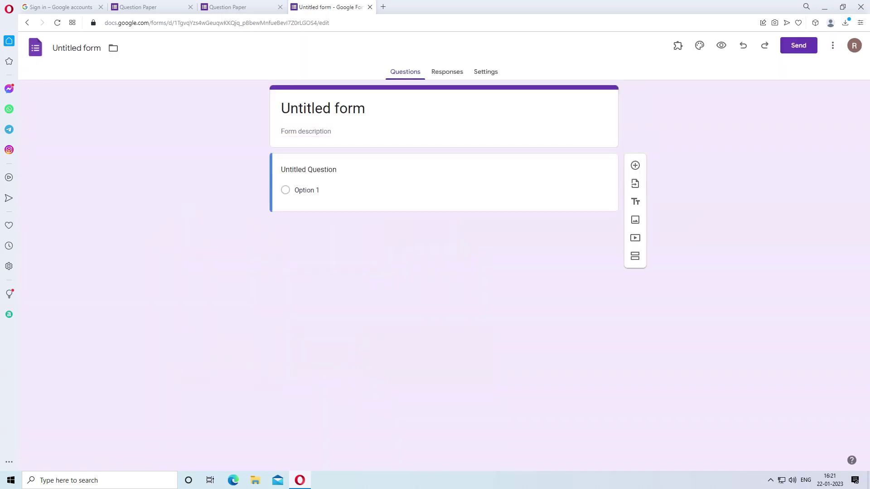
# Step: Name the form "Question Paper" and enter "Science" as its description
pyautogui.write('Qu')
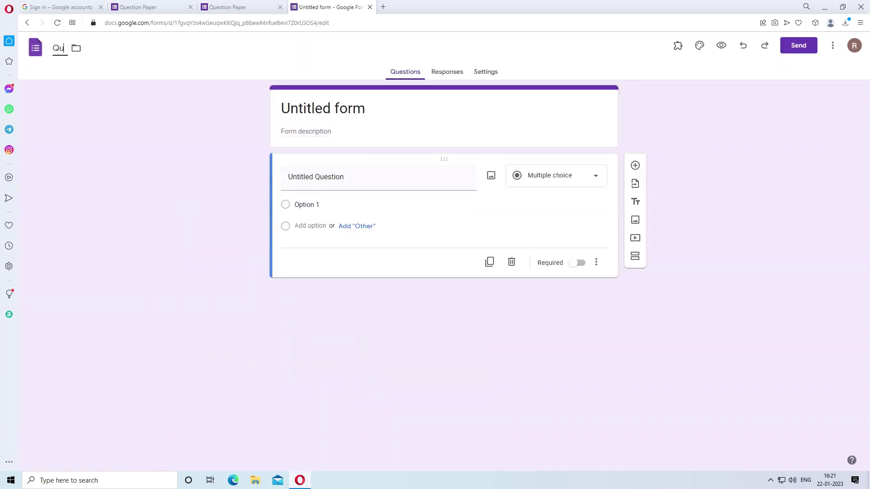
pyautogui.write('estion Paper')
pyautogui.press('Return')
pyautogui.click(305, 131)
pyautogui.write('Science')
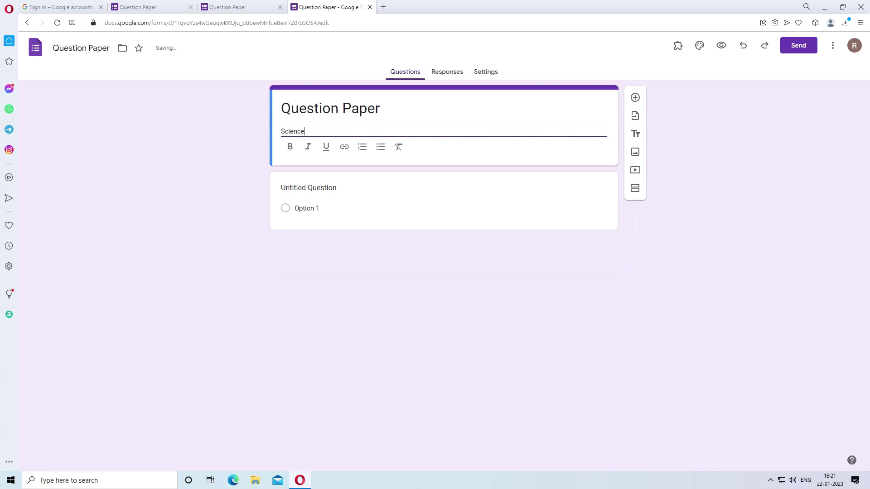
pyautogui.press('Tab')
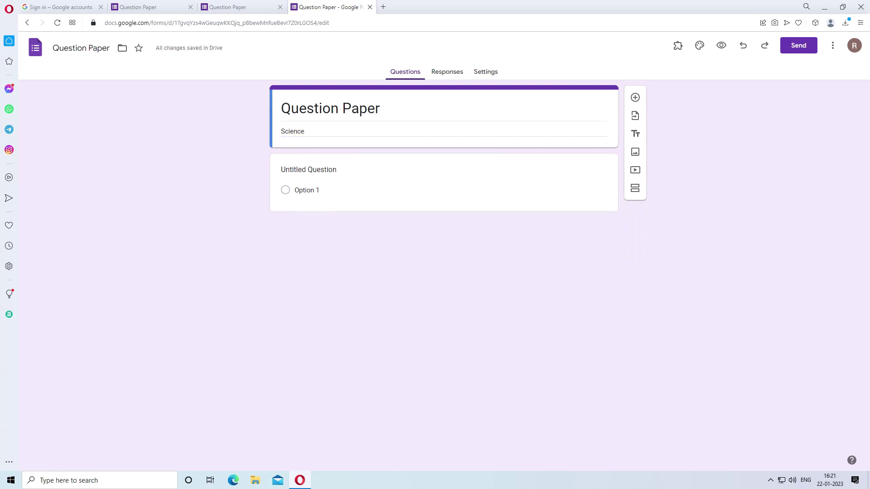
# Step: Make the form a quiz and enable collecting email addresses in its settings
pyautogui.click(485, 72)
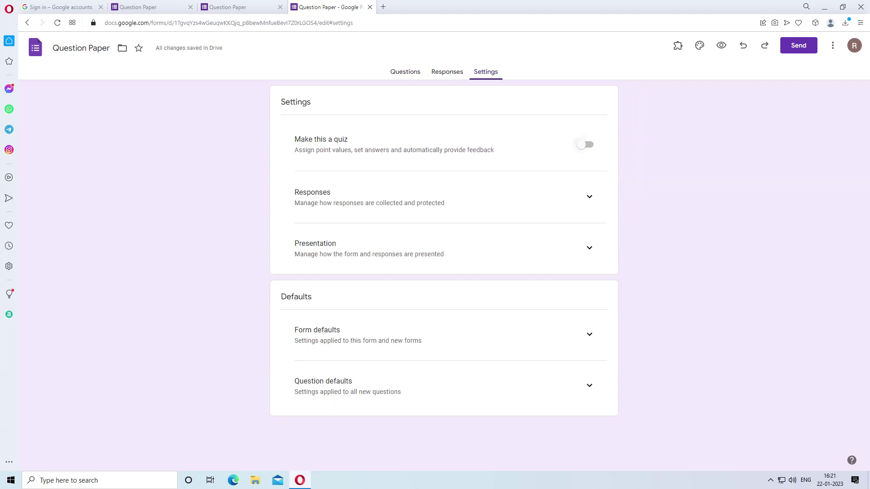
pyautogui.click(585, 144)
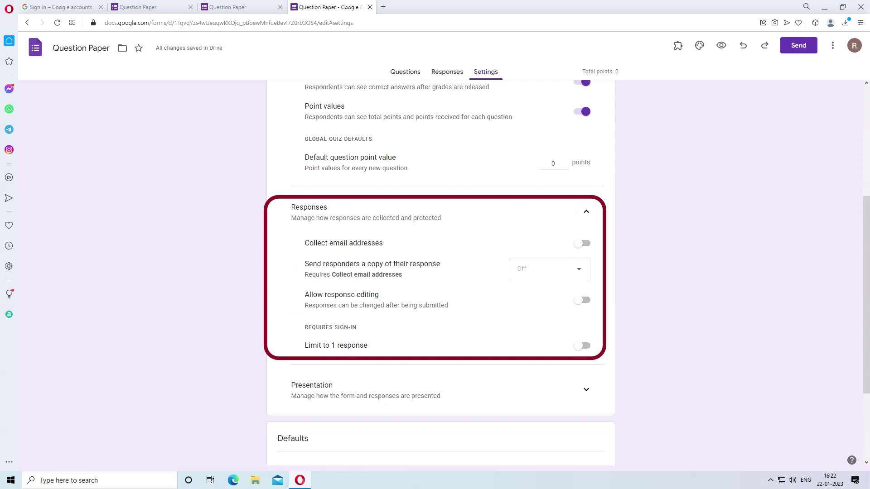
pyautogui.click(582, 243)
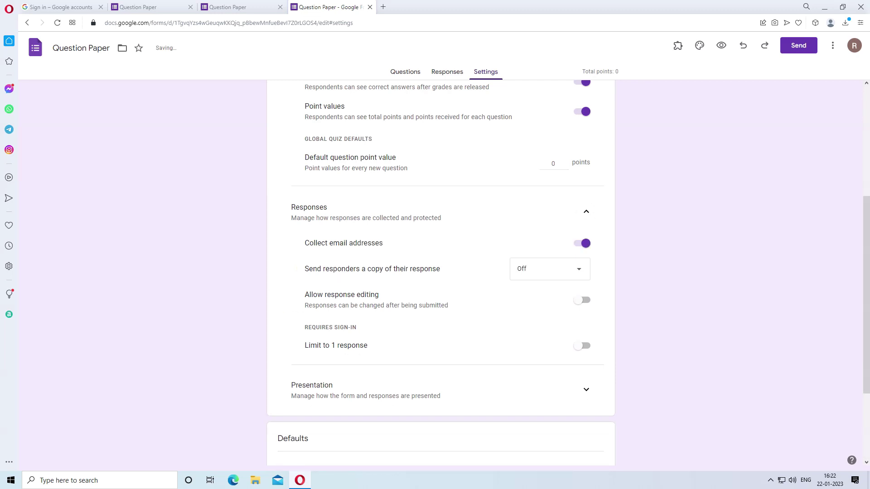
# Step: Turn the untitled question into a required short-answer question titled "Name"
pyautogui.click(405, 71)
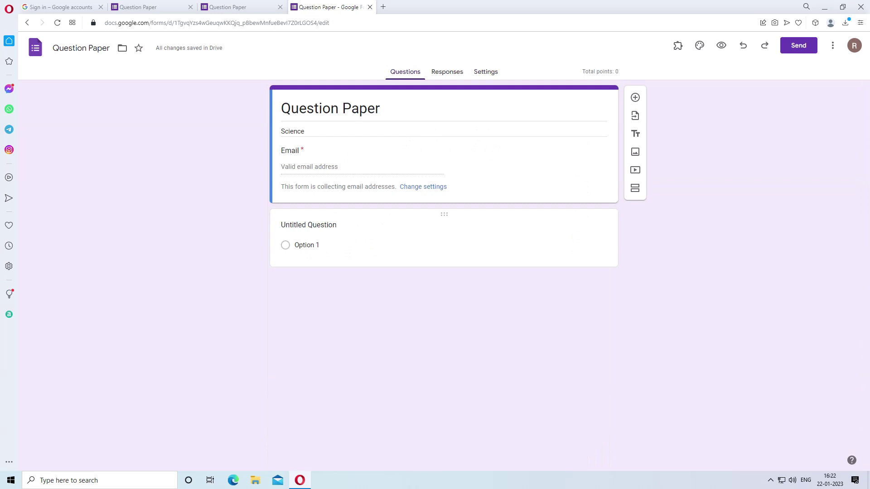
pyautogui.click(309, 225)
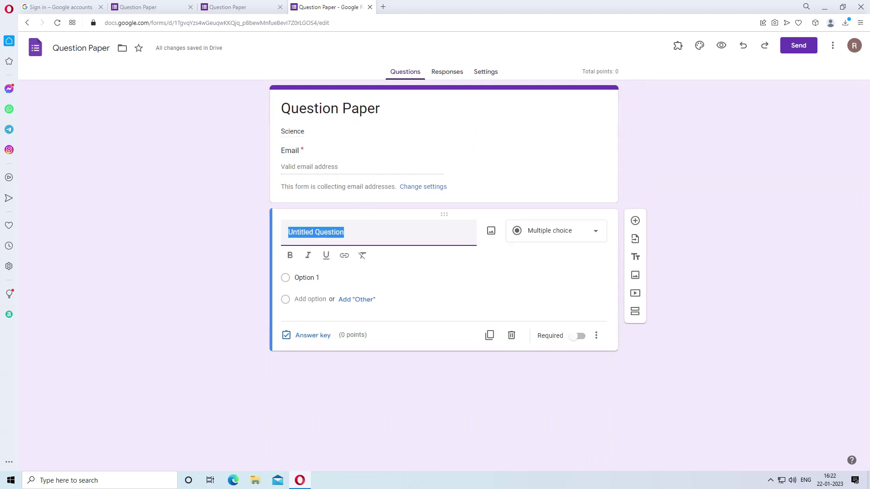
pyautogui.write('Name')
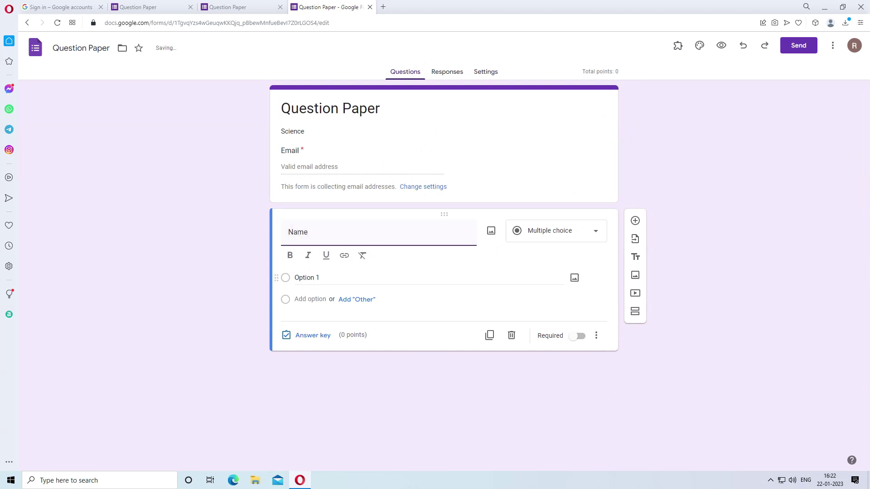
pyautogui.click(574, 261)
pyautogui.click(575, 232)
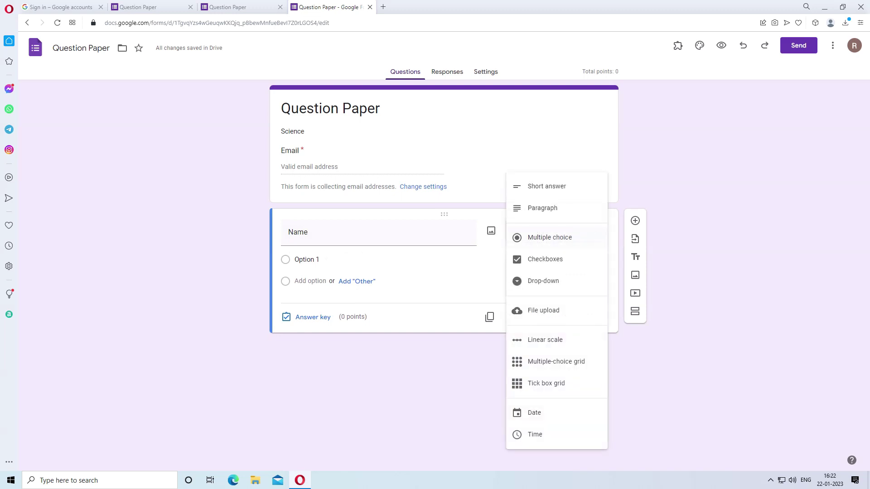
pyautogui.click(562, 187)
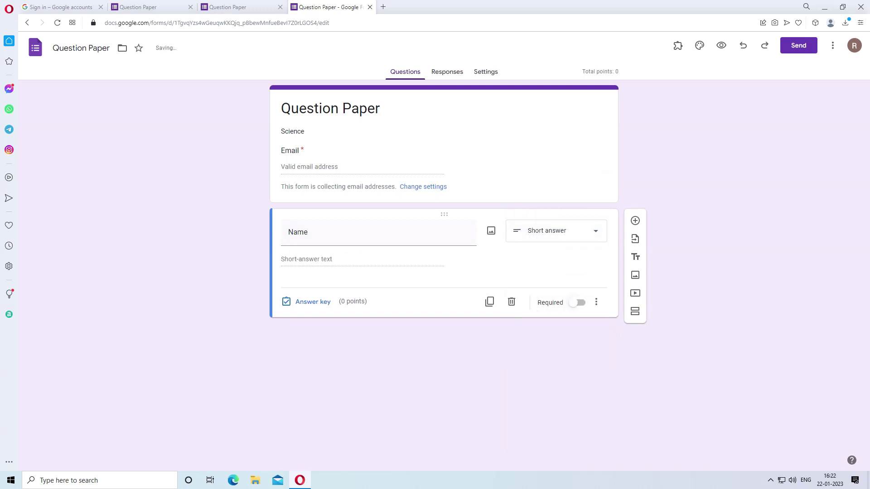
pyautogui.click(577, 303)
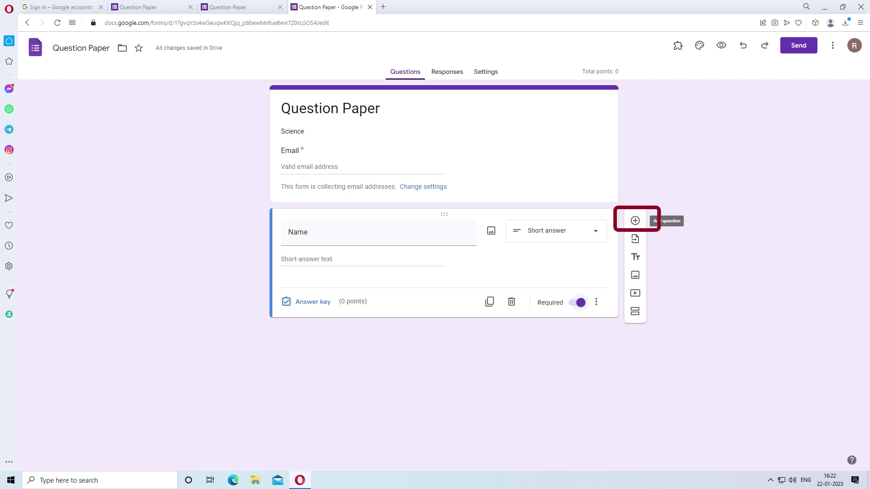
# Step: Add a short-answer question titled "Roll No" below the Name question
pyautogui.click(635, 221)
pyautogui.write('Roll No')
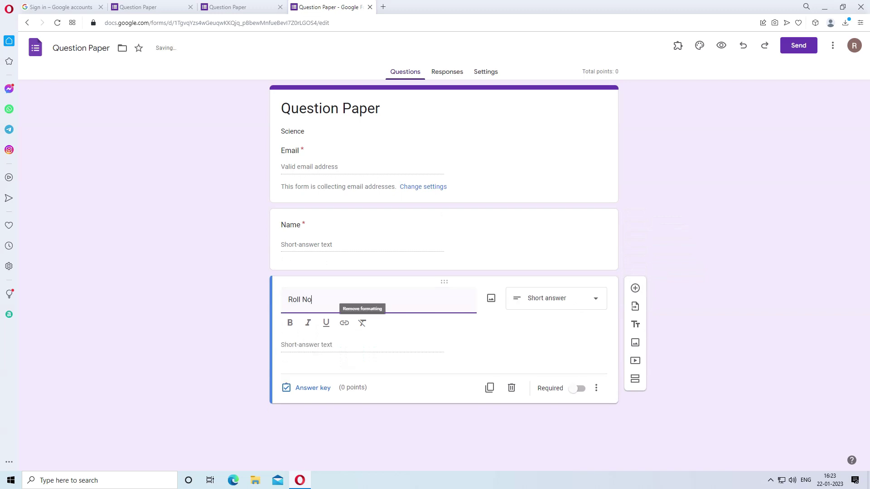
pyautogui.click(577, 388)
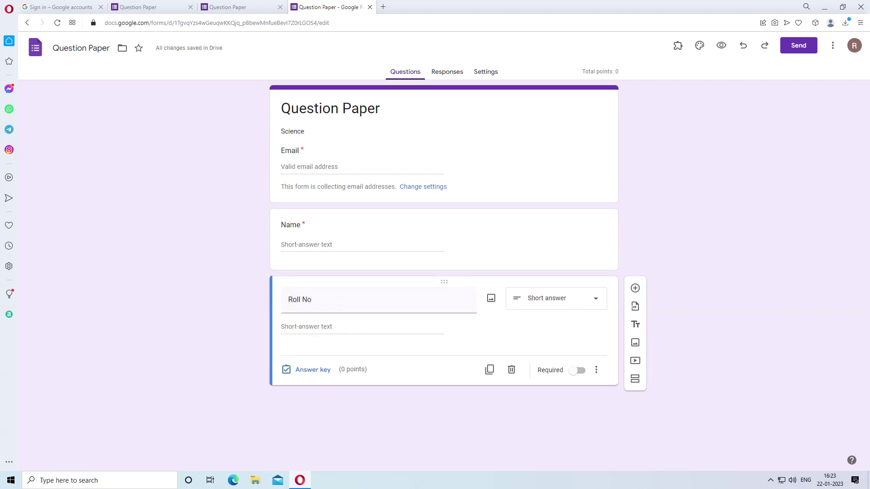
# Step: Add response validation to Roll No requiring a number less than 25, with the error text "Enter your correct Roll No?"
pyautogui.click(596, 370)
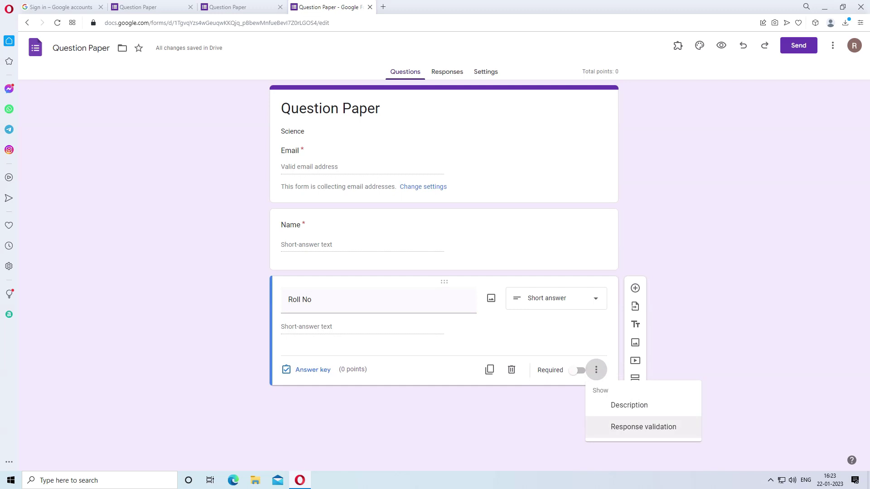
pyautogui.click(644, 427)
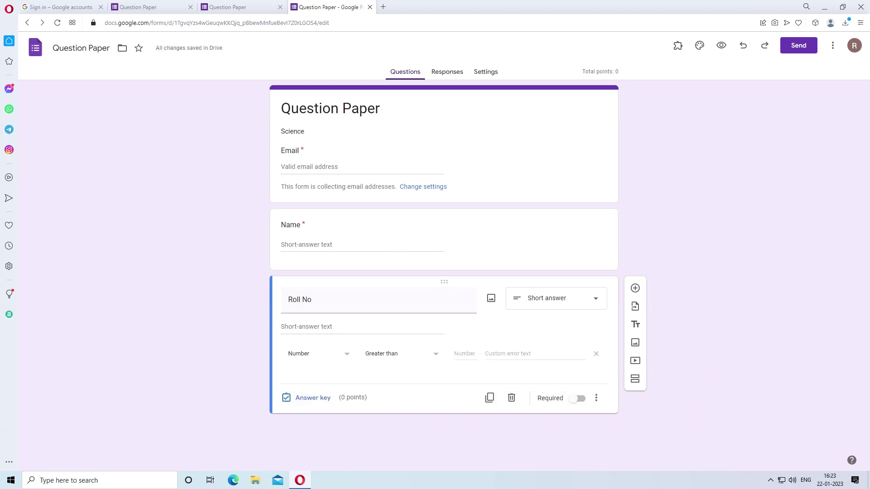
pyautogui.click(401, 354)
pyautogui.click(381, 303)
pyautogui.write('25')
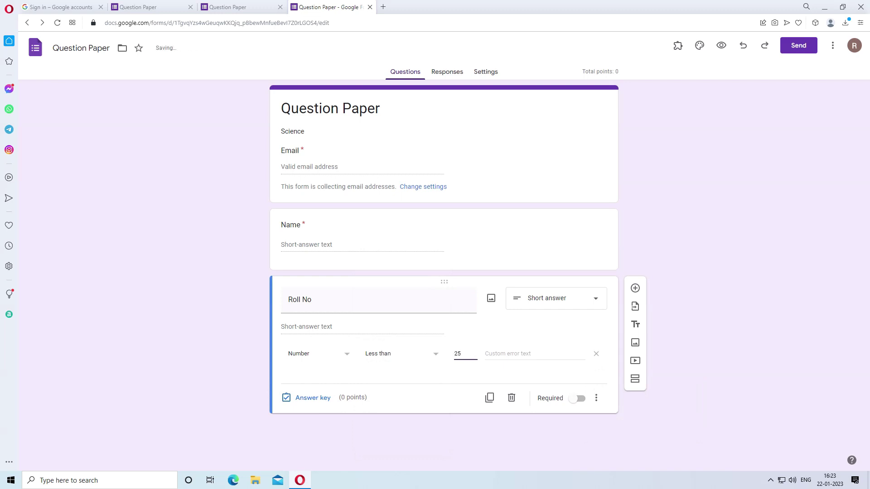
pyautogui.click(520, 354)
pyautogui.write('Enter your correct R')
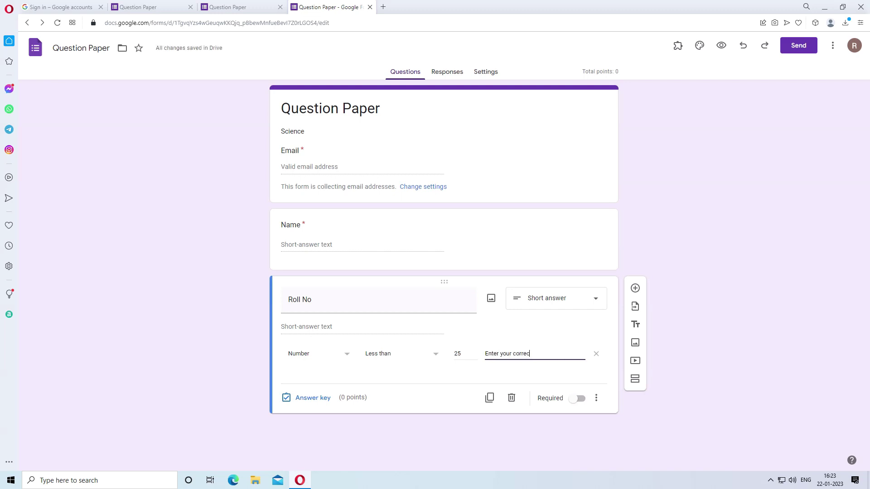
pyautogui.write('oll No')
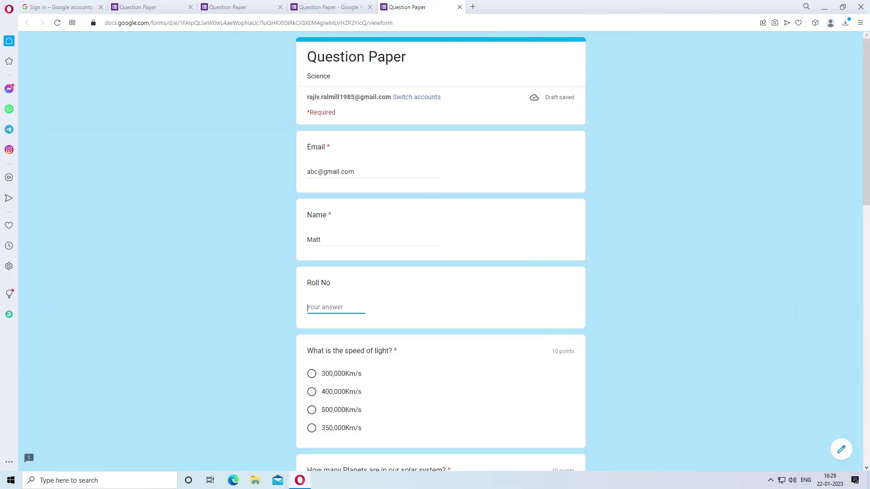
# Step: Test the Roll No validation in the response form with a number above the limit
pyautogui.write('89')
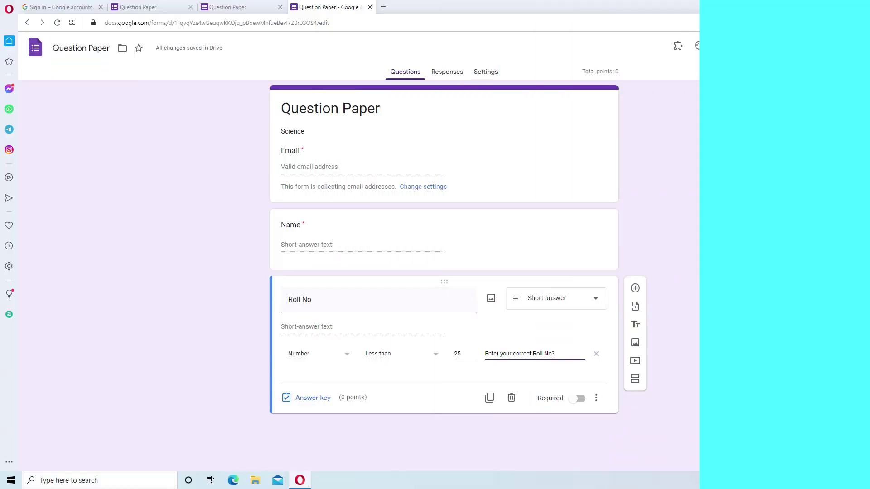
# Step: Add the multiple-choice question "What is the speed of light?" with options 300,000Km/s, 400,000Km/s, 500,000Km/s and 350,000Km/s
pyautogui.click(635, 288)
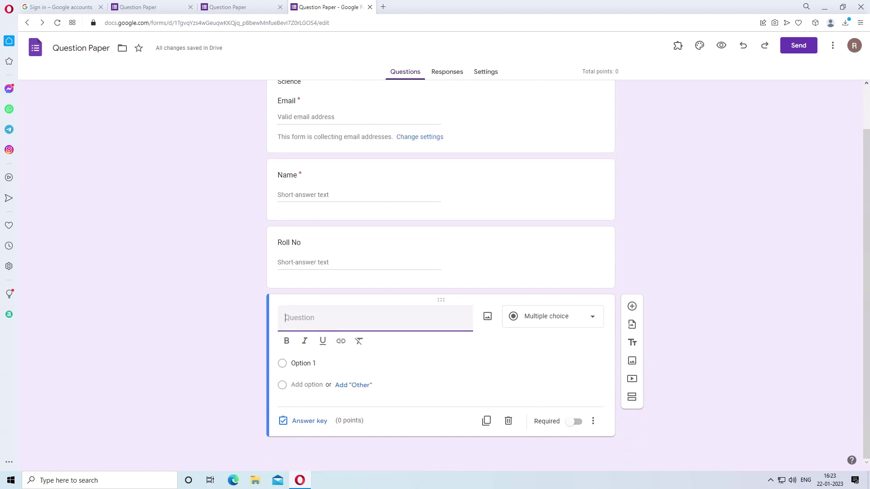
pyautogui.write('What is the speed of light?')
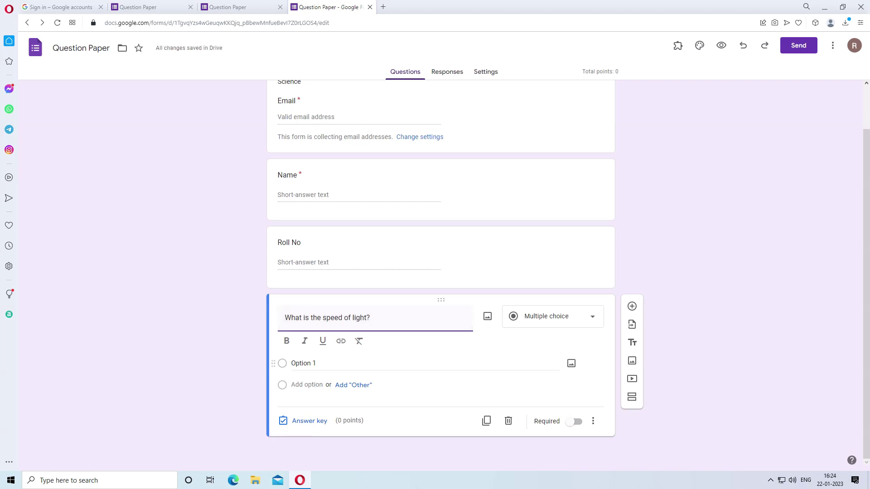
pyautogui.click(304, 363)
pyautogui.write('300,000')
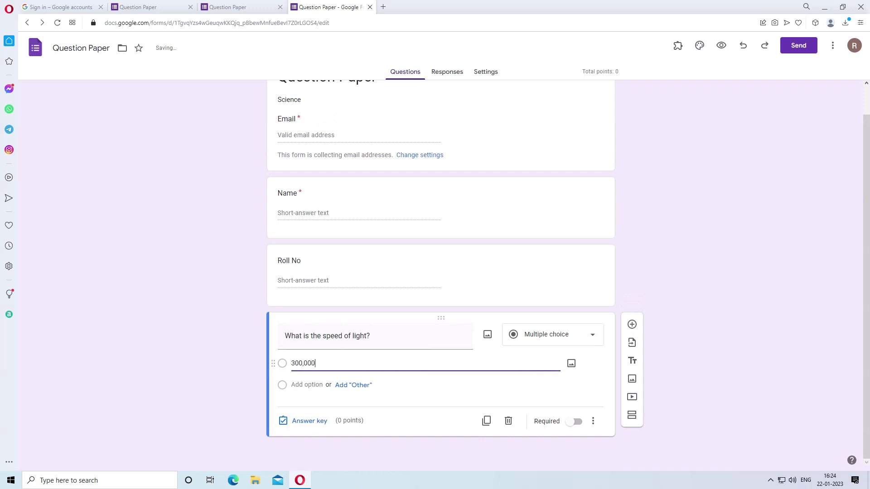
pyautogui.write('Km/s')
pyautogui.press('Return')
pyautogui.write('400,000')
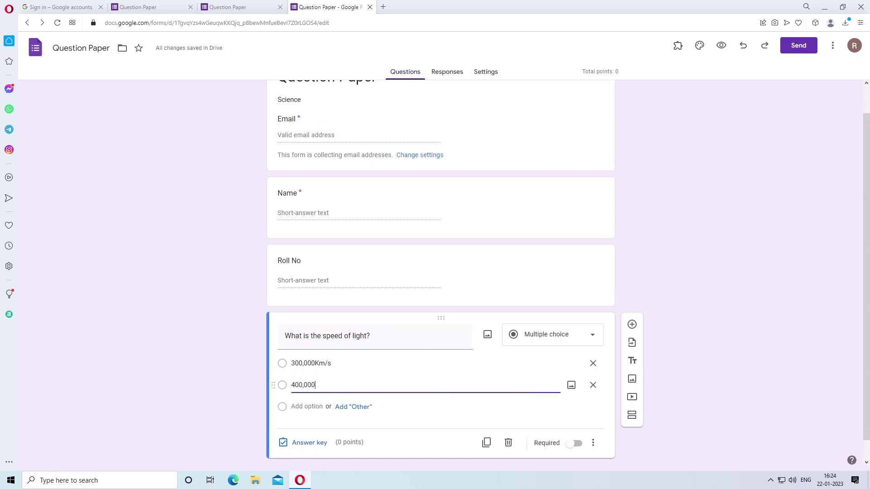
pyautogui.write('Km/s')
pyautogui.press('Return')
pyautogui.write('500,000')
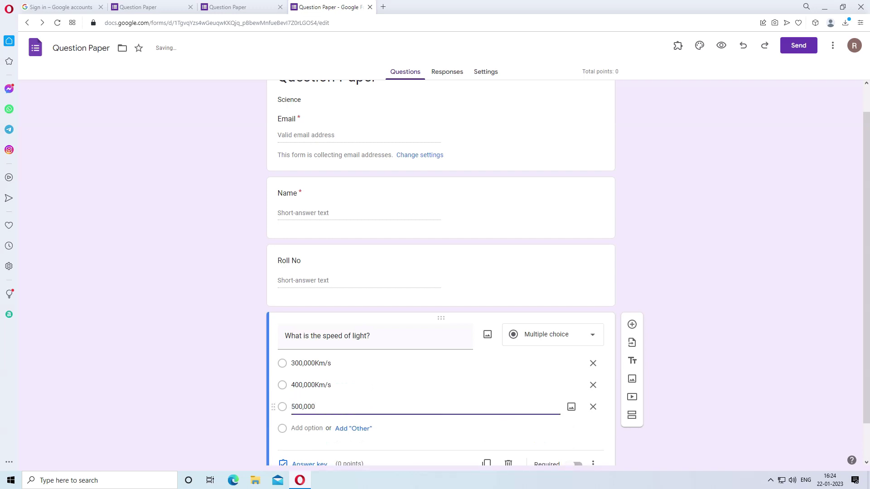
pyautogui.write('Km/s')
pyautogui.press('Return')
pyautogui.write('350,000')
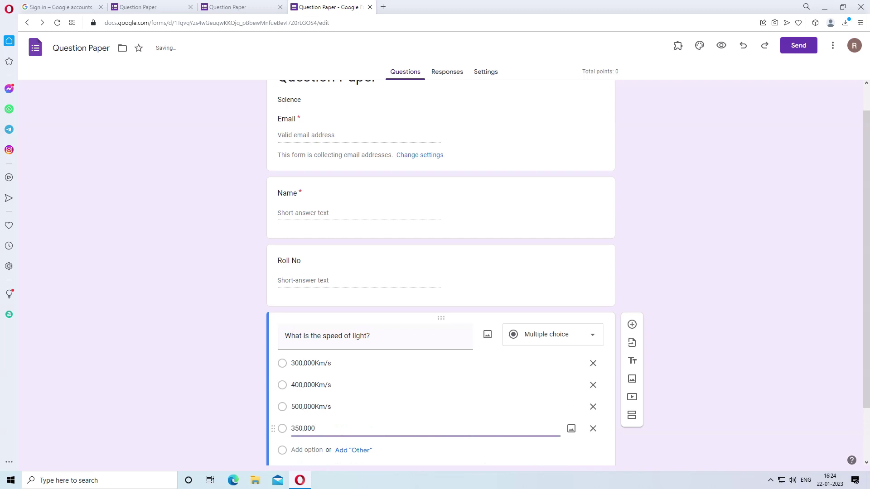
pyautogui.write('Km/s')
# Step: Make the speed of light question required, worth 10 points, with 300,000Km/s as the correct answer
pyautogui.scroll(-2, 440, 272)
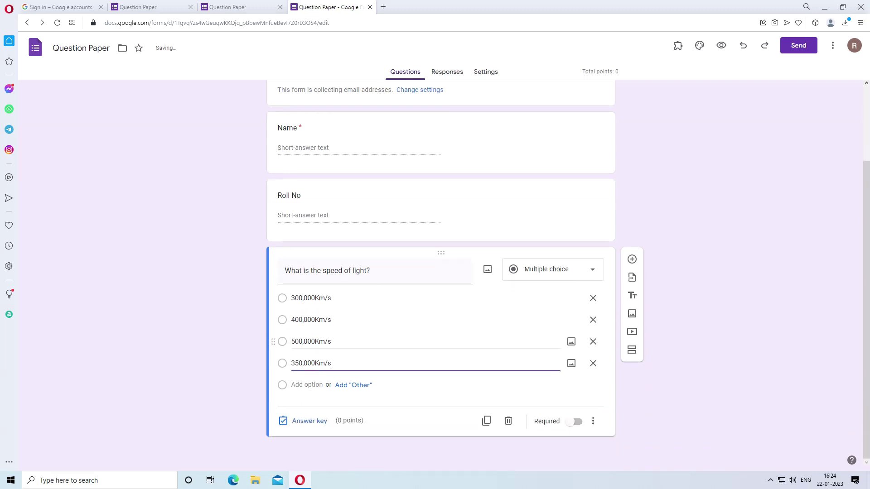
pyautogui.click(575, 421)
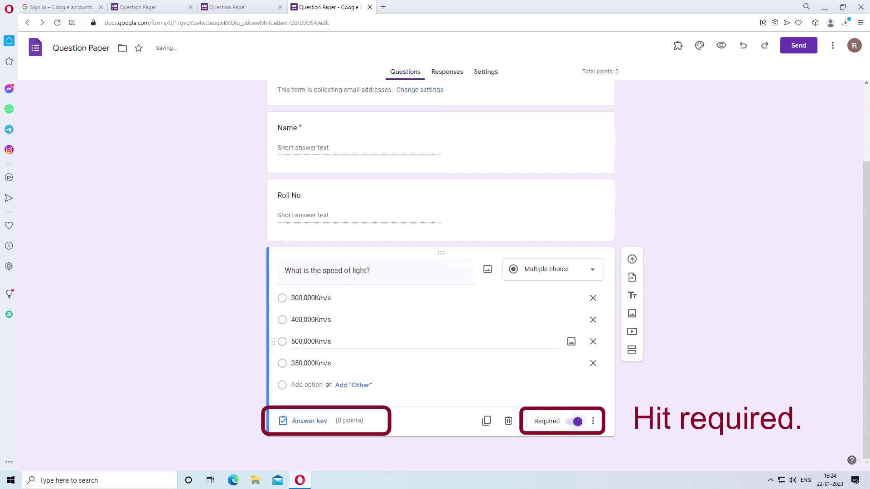
pyautogui.click(310, 421)
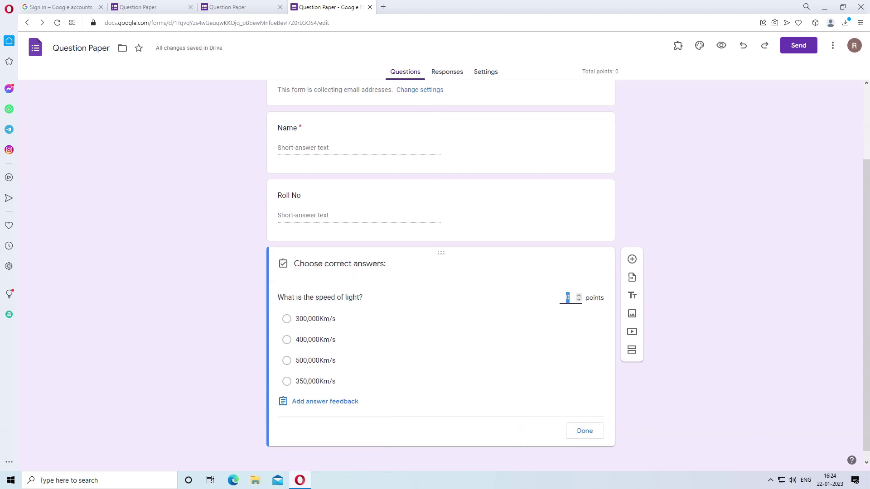
pyautogui.write('10')
pyautogui.click(316, 319)
pyautogui.click(585, 431)
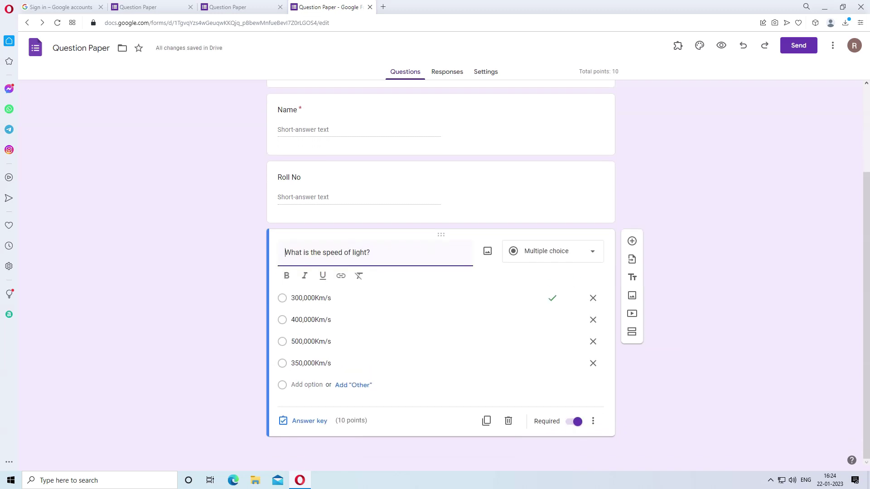
# Step: Add a multiple-choice question titled "How many Planets are in our solar system?" below the speed of light question
pyautogui.click(632, 241)
pyautogui.write('ow many Plaets are in')
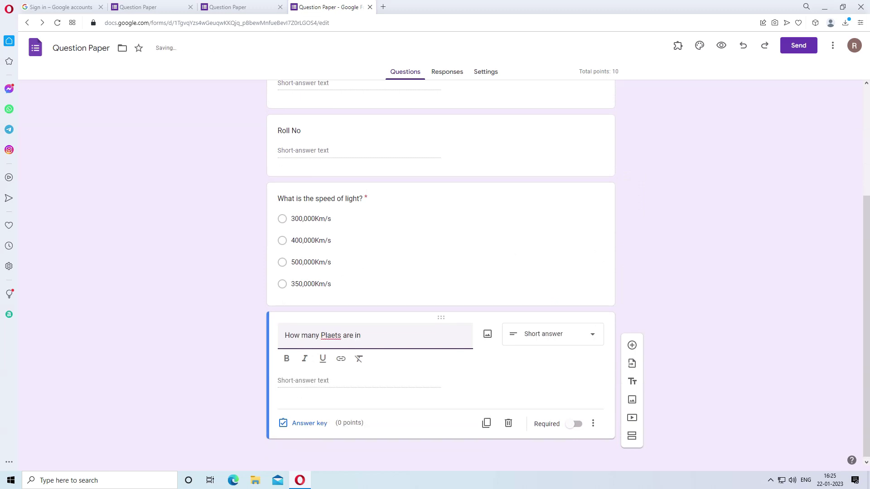
pyautogui.press('Left')
pyautogui.press('Left')
pyautogui.press('Left')
pyautogui.press('Left')
pyautogui.press('Left')
pyautogui.press('Left')
pyautogui.write('n')
pyautogui.press('Right')
pyautogui.press('Right')
pyautogui.press('Right')
pyautogui.press('Right')
pyautogui.press('Right')
pyautogui.press('Right')
pyautogui.press('Right')
pyautogui.press('Right')
pyautogui.press('Right')
pyautogui.press('Right')
pyautogui.press('Right')
pyautogui.write('our solar system?')
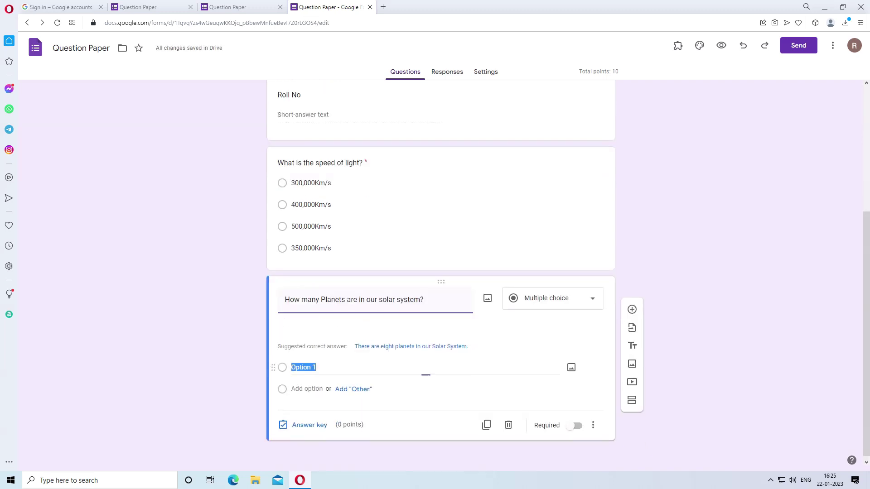
# Step: Enter 6, 7, 8 and 9 as the answer options for the number of planets question
pyautogui.write('6')
pyautogui.press('Return')
pyautogui.write('7')
pyautogui.press('Return')
pyautogui.write('8')
pyautogui.press('Return')
pyautogui.write('9')
# Step: Make the number of planets question required, worth 10 points, with 8 as the correct answer
pyautogui.click(310, 420)
pyautogui.write('10')
pyautogui.click(287, 350)
pyautogui.click(584, 421)
pyautogui.click(575, 439)
# Step: Add the question "What is the name of first planet of our solar system?" with options Earth, Mars, the suggested correct answer Mercury, and Jupiter
pyautogui.click(632, 280)
pyautogui.write('What is the ')
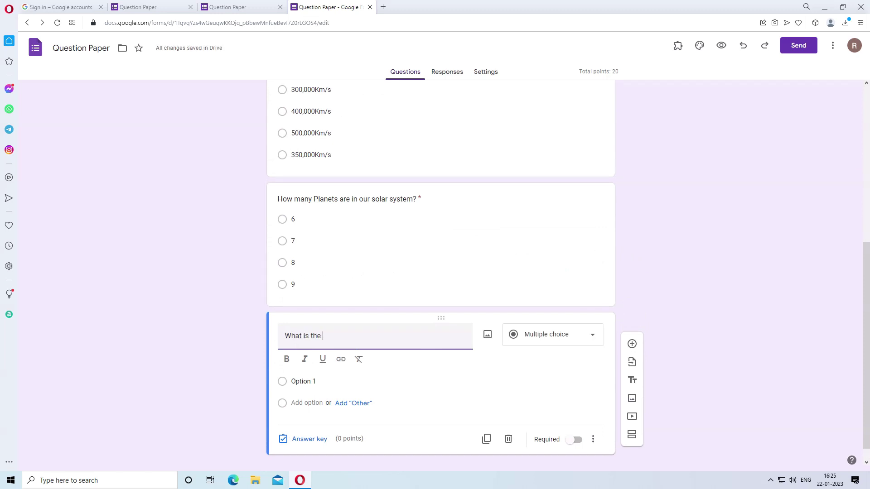
pyautogui.write('name of first planet of our solar system?')
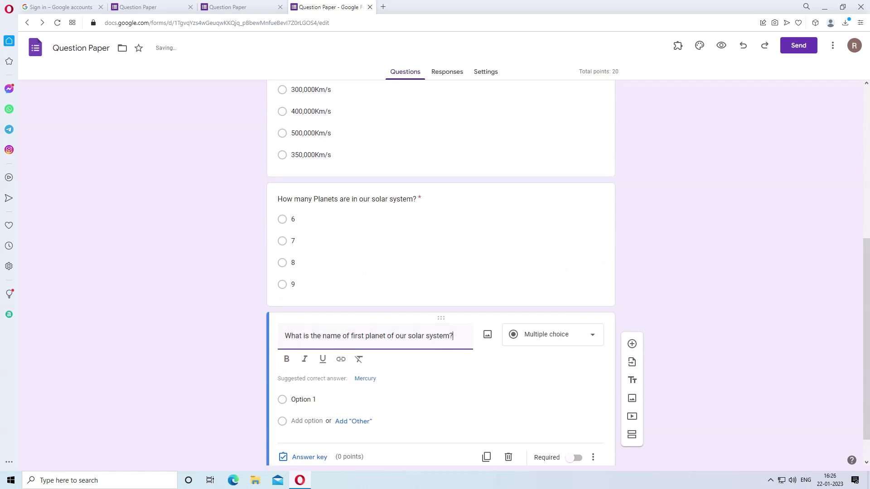
pyautogui.click(303, 399)
pyautogui.write('Earth')
pyautogui.press('Return')
pyautogui.write('Mars')
pyautogui.click(365, 343)
pyautogui.click(306, 410)
pyautogui.write('Jupiter')
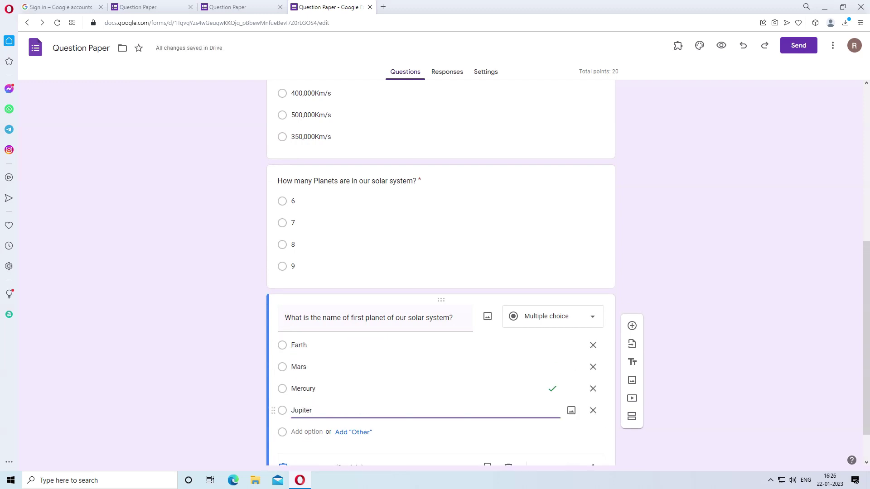
# Step: Make the first planet question required and worth 10 points, keeping Mercury as the correct answer
pyautogui.scroll(-1, 589, 420)
pyautogui.click(574, 419)
pyautogui.click(303, 420)
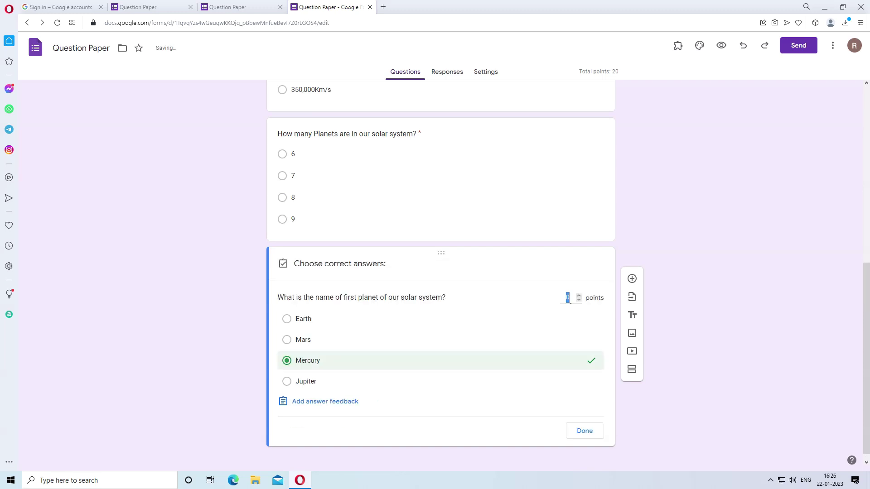
pyautogui.click(583, 429)
# Step: Add a required multiple-choice question "Is pluto a Planet?" with the suggested options Yes and No
pyautogui.click(632, 279)
pyautogui.write('Is pluto a Planet?')
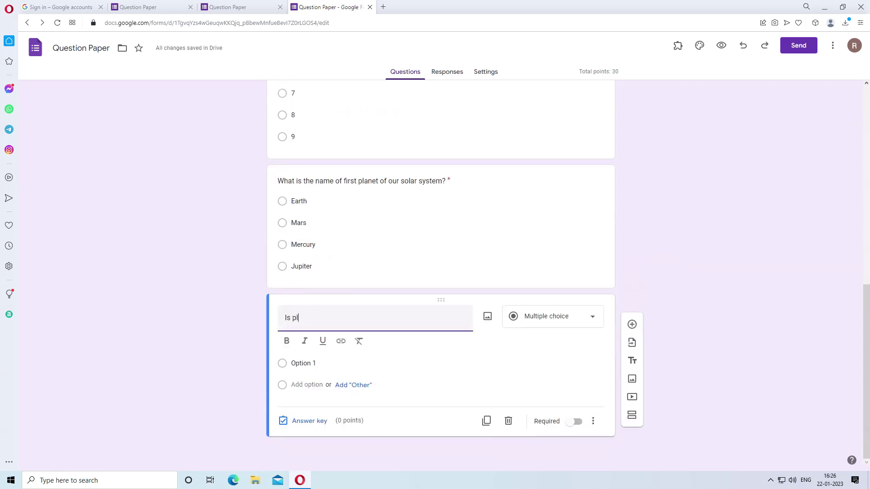
pyautogui.click(347, 361)
pyautogui.click(347, 342)
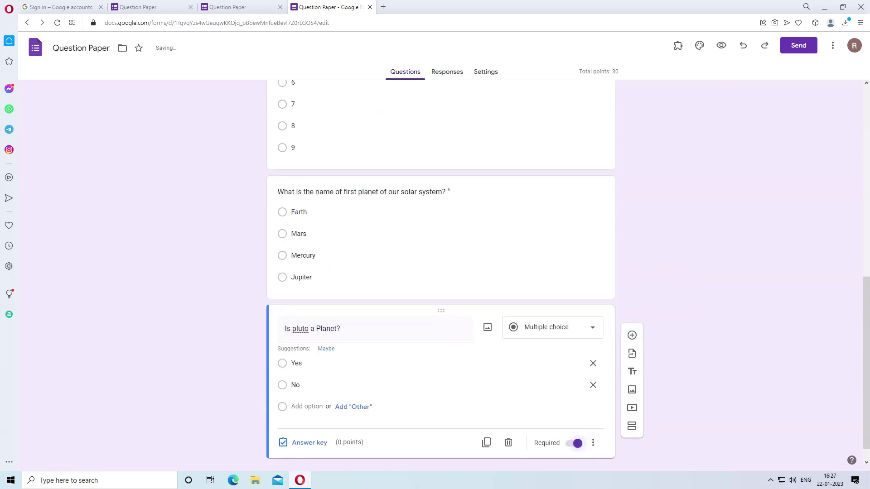
# Step: Set No as the correct answer to the pluto question and give it 10 points
pyautogui.click(310, 442)
pyautogui.click(300, 397)
pyautogui.click(566, 356)
pyautogui.write('10')
pyautogui.click(585, 448)
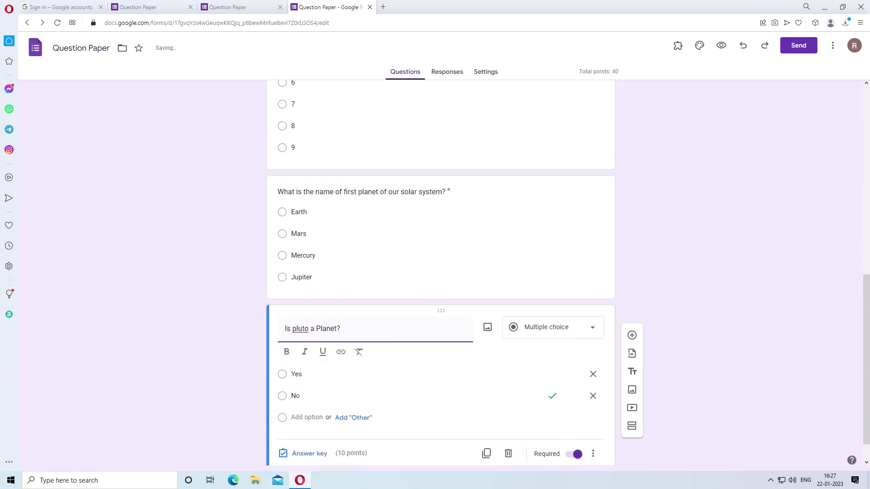
# Step: Add a multiple-choice question titled "What is the name of this Planet?" below the pluto question
pyautogui.click(632, 302)
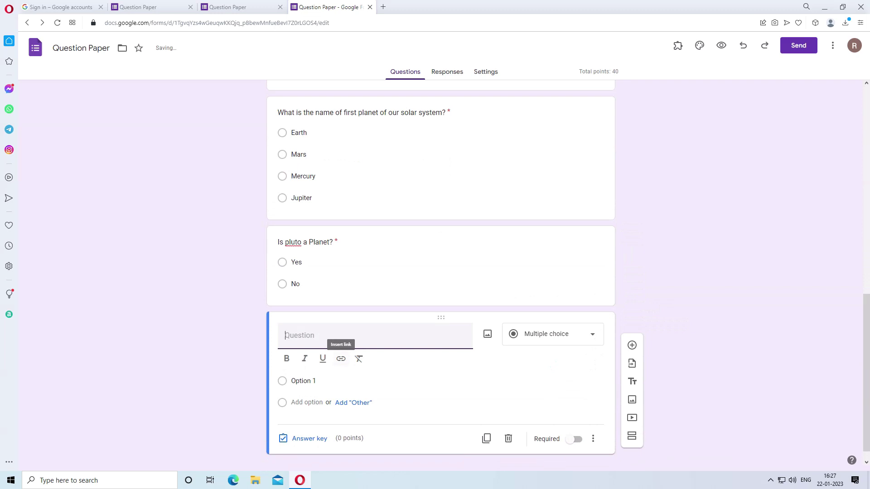
pyautogui.write('What ')
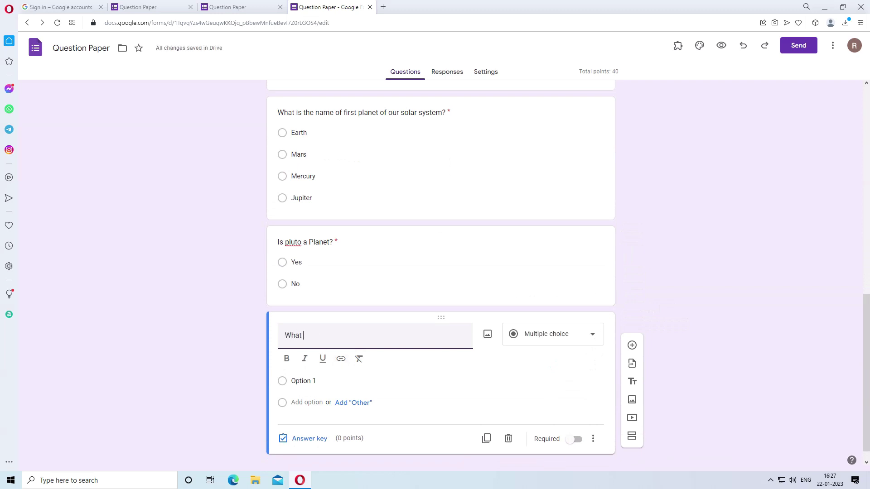
pyautogui.write('is the name of this Planet?')
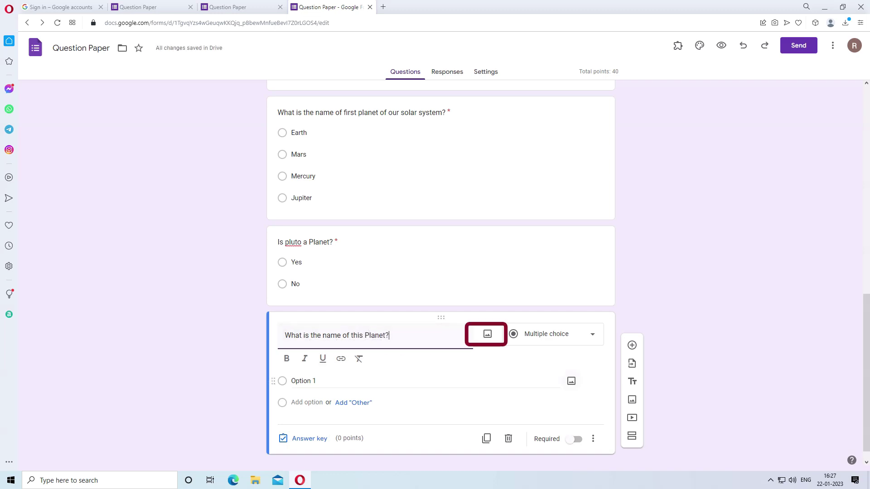
# Step: Search Google Images for "saturn" and insert a picture of the planet into the question
pyautogui.click(488, 334)
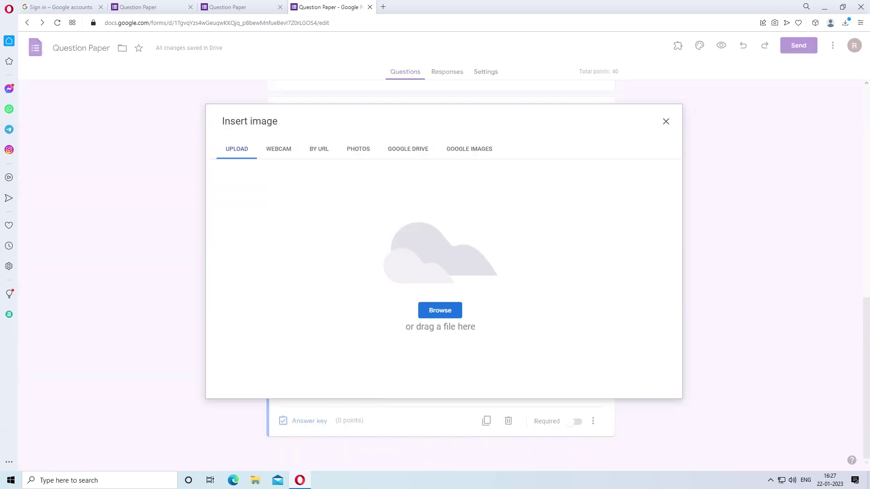
pyautogui.click(469, 149)
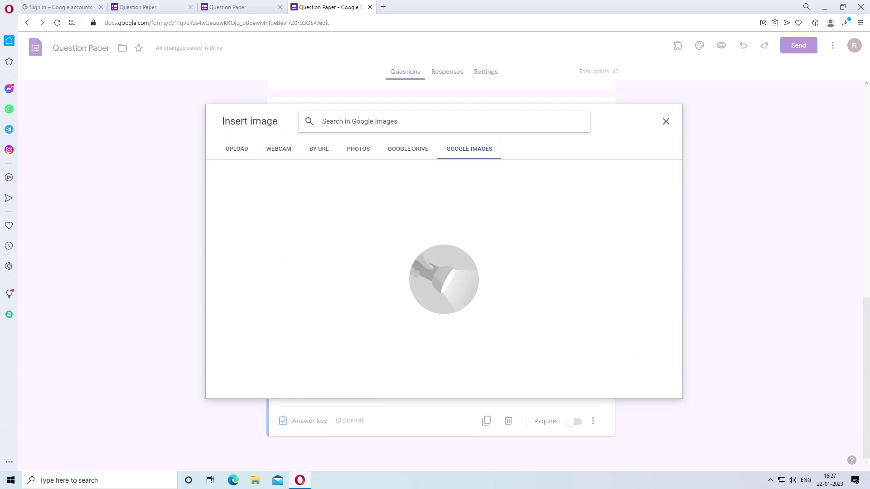
pyautogui.write('saturn')
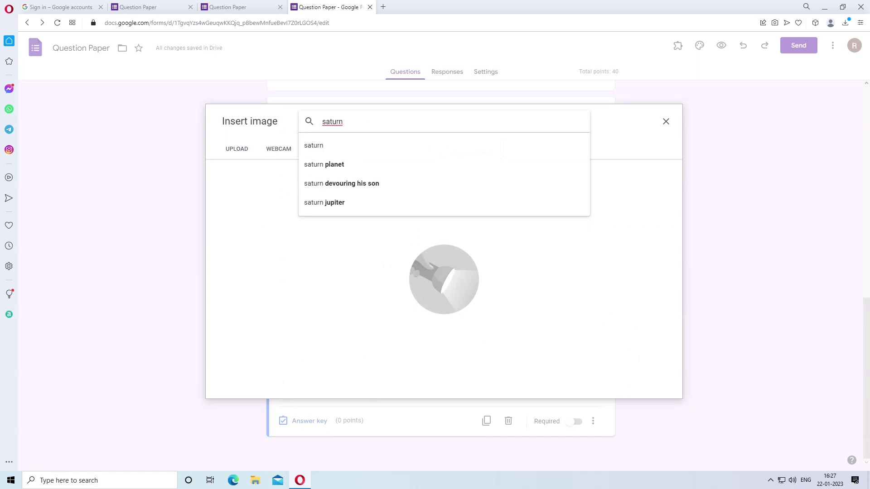
pyautogui.press('Return')
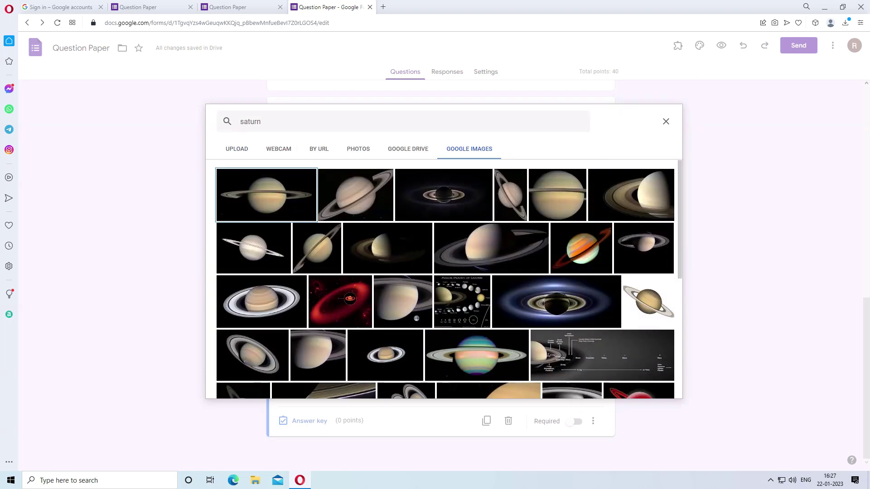
pyautogui.doubleClick(267, 195)
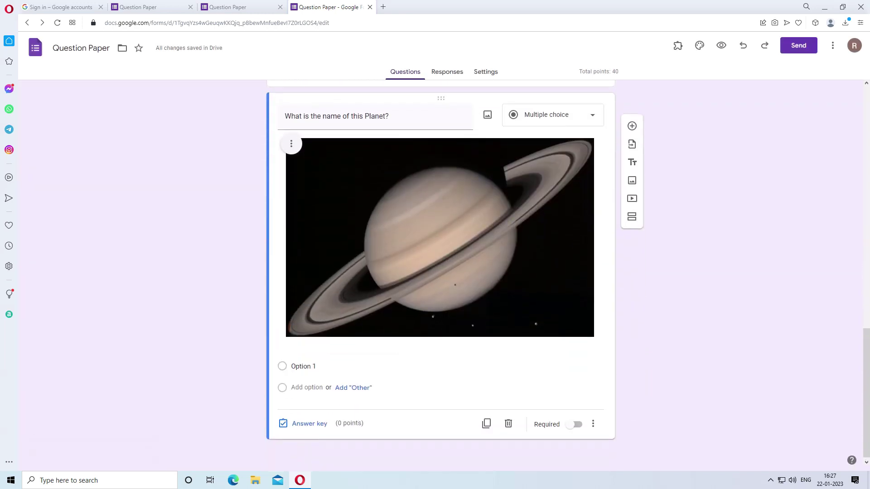
# Step: Enter Mars, Pluto, Saturn and Jupiter as the answer options for the picture question
pyautogui.click(313, 365)
pyautogui.write('Mars')
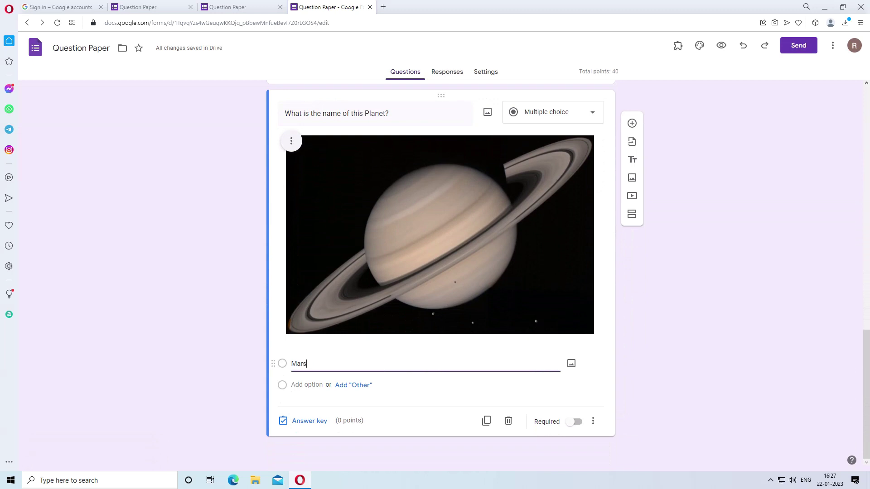
pyautogui.press('Return')
pyautogui.write('Pluto')
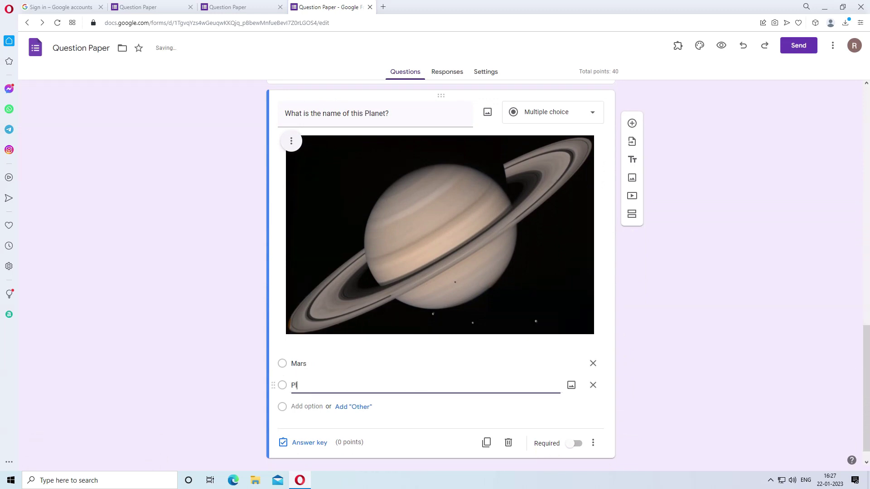
pyautogui.press('Return')
pyautogui.write('Saturn')
pyautogui.press('Return')
pyautogui.write('Jupiter')
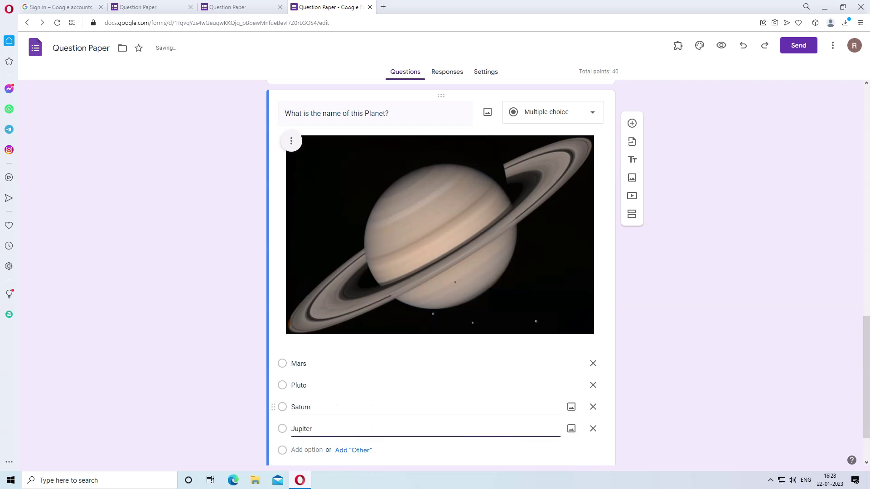
# Step: Make the picture question required, worth 10 points, with Saturn as the correct answer
pyautogui.scroll(-2, 439, 272)
pyautogui.click(574, 422)
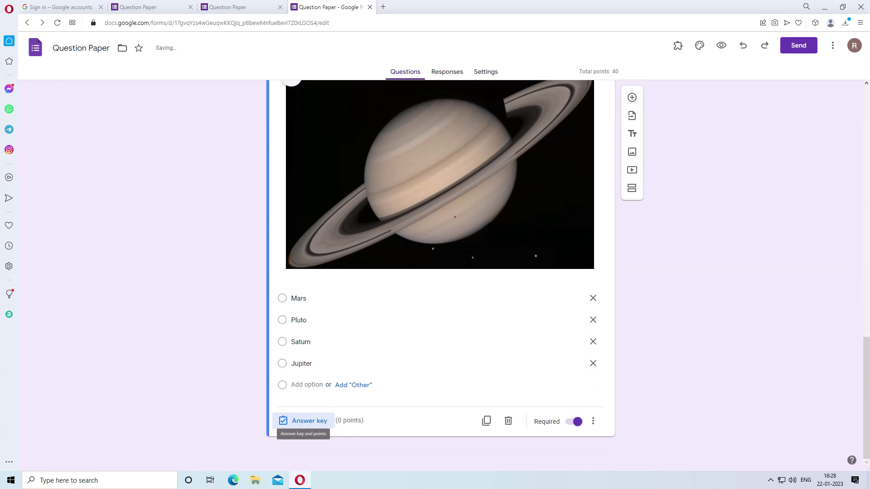
pyautogui.click(310, 420)
pyautogui.write('10')
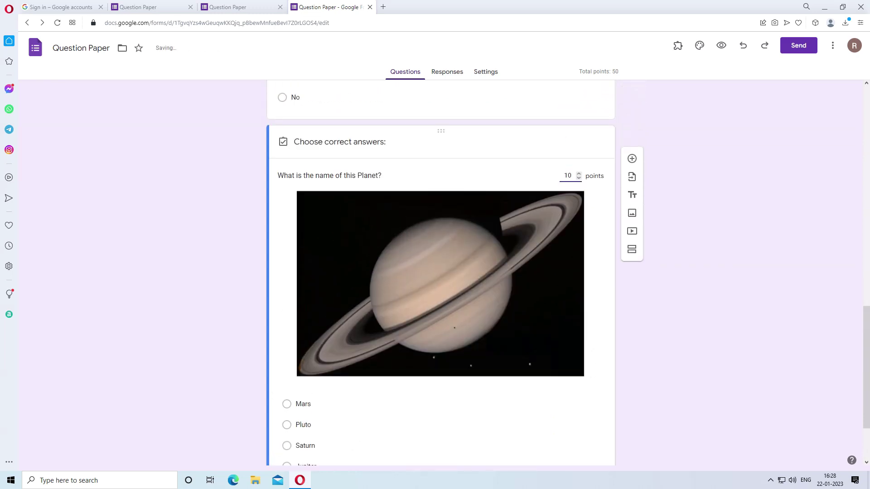
pyautogui.scroll(-2, 440, 272)
pyautogui.click(287, 355)
pyautogui.click(584, 426)
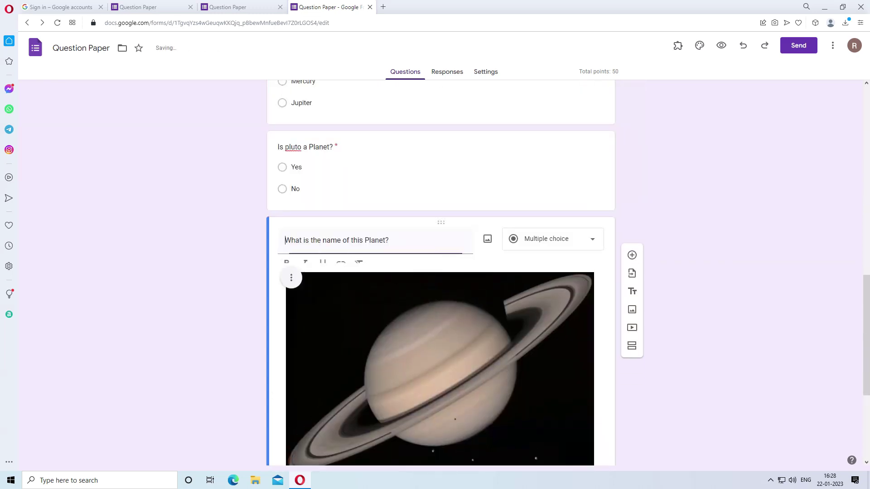
# Step: Change the form's theme colour to light blue and open a preview of the form
pyautogui.scroll(10, 440, 272)
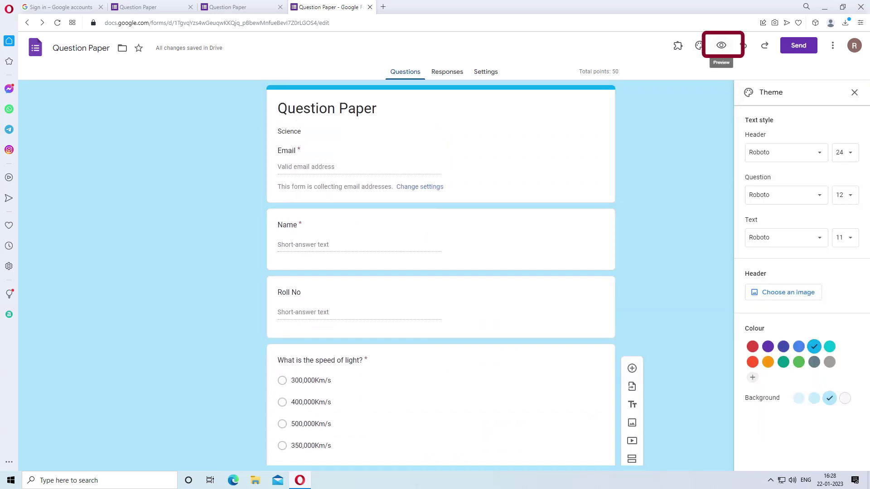
pyautogui.click(721, 45)
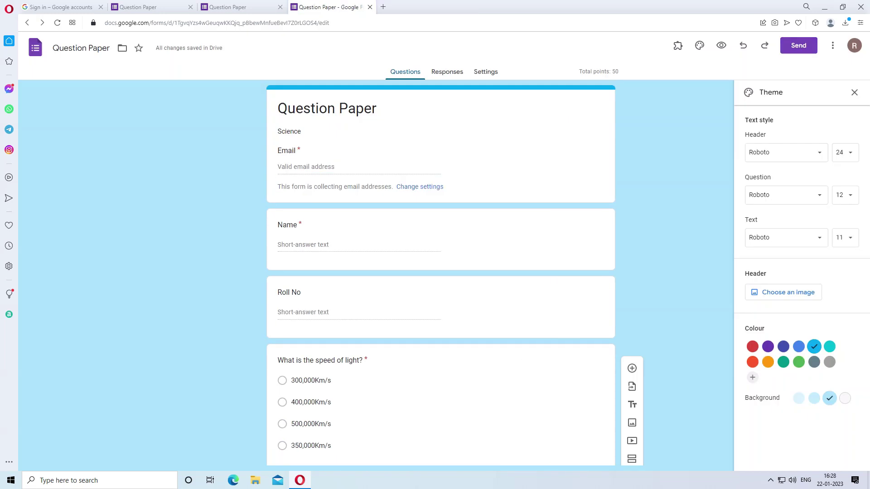
# Step: Open the form's sending options and switch to sharing it by link
pyautogui.click(799, 45)
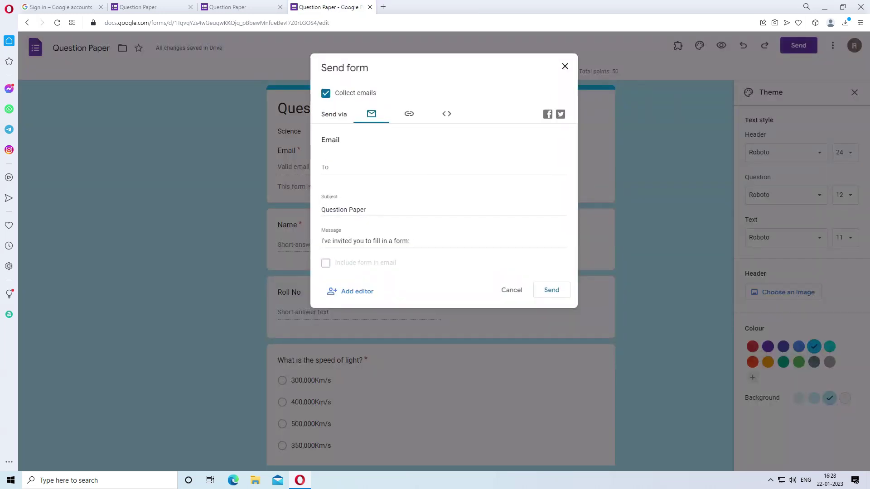
pyautogui.click(409, 114)
pyautogui.click(326, 171)
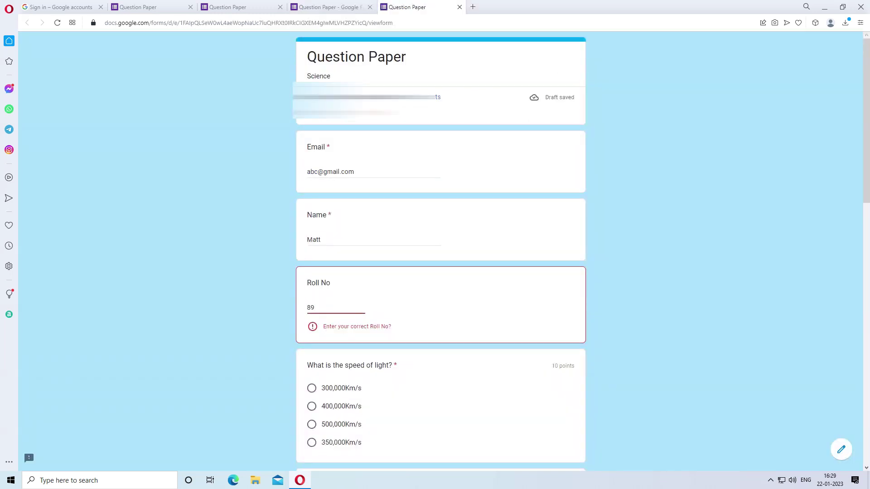
# Step: Replace the rejected roll number in the respondent form with 12
pyautogui.press('BackSpace')
pyautogui.press('BackSpace')
pyautogui.write('12')
# Step: Answer the five quiz questions in order with 300,000Km/s, 9, Mercury, No and Pluto
pyautogui.scroll(-2, 441, 254)
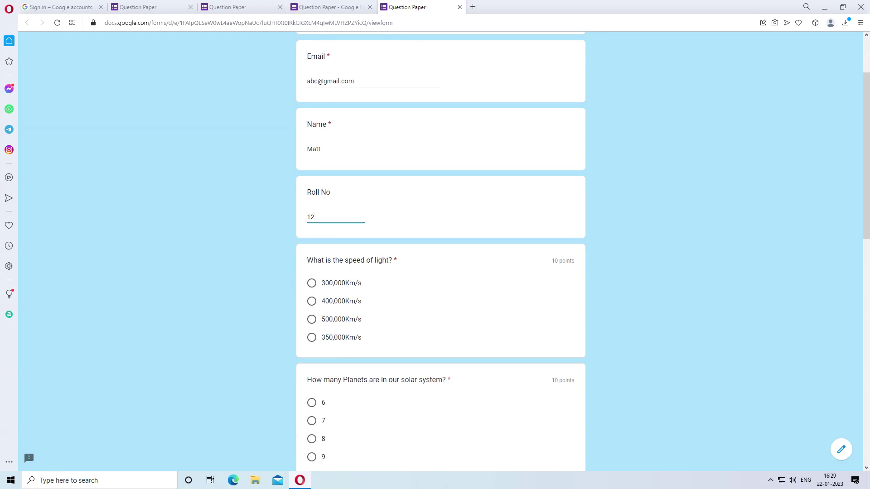
pyautogui.click(312, 284)
pyautogui.scroll(-3, 312, 283)
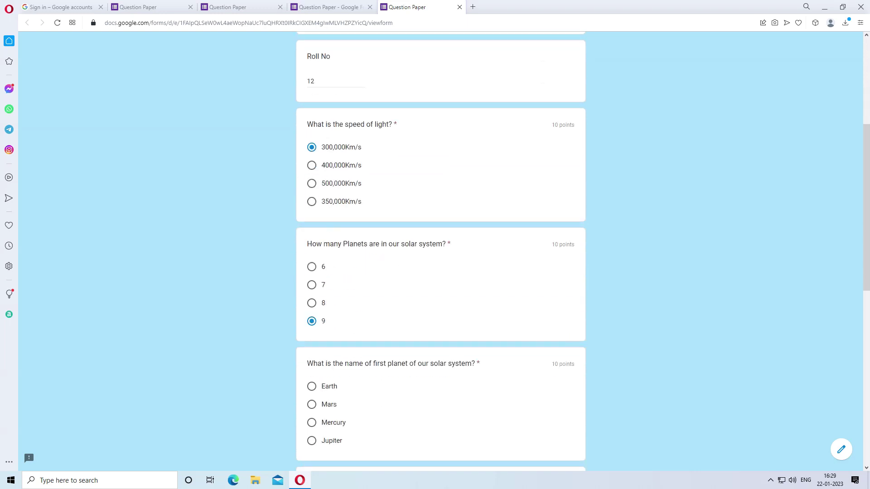
pyautogui.scroll(-2, 441, 254)
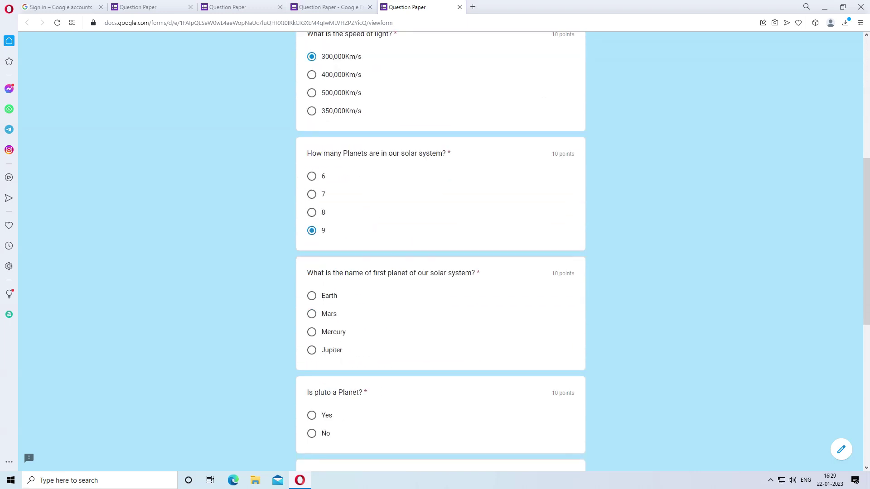
pyautogui.click(312, 332)
pyautogui.scroll(-3, 312, 332)
pyautogui.click(311, 298)
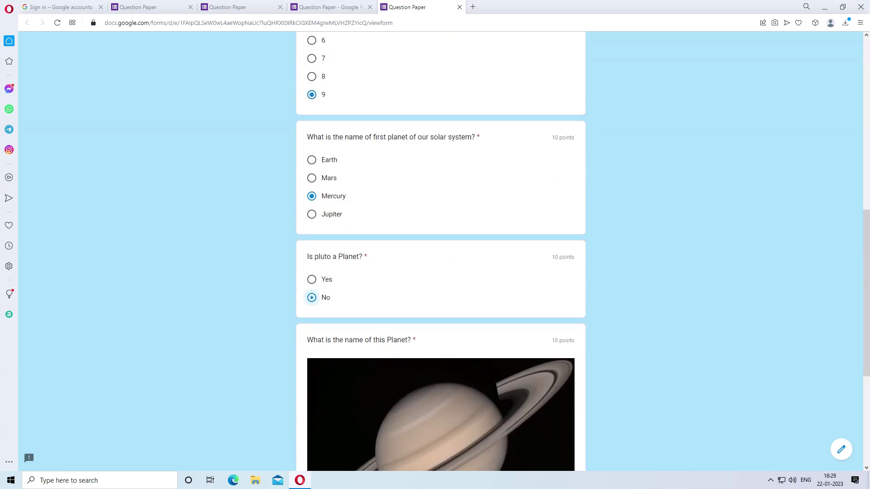
pyautogui.scroll(-4, 312, 298)
# Step: Submit the completed quiz and review its score and the marking of each answer
pyautogui.click(317, 448)
pyautogui.click(338, 108)
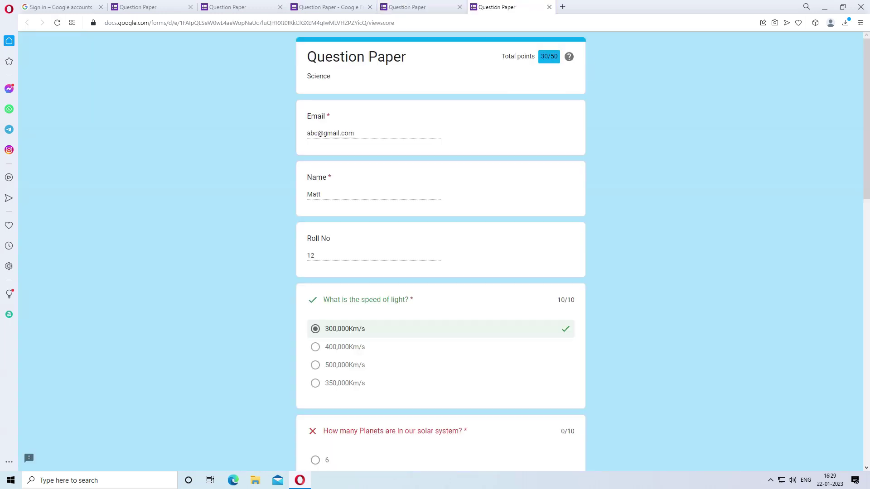
pyautogui.scroll(-3, 440, 254)
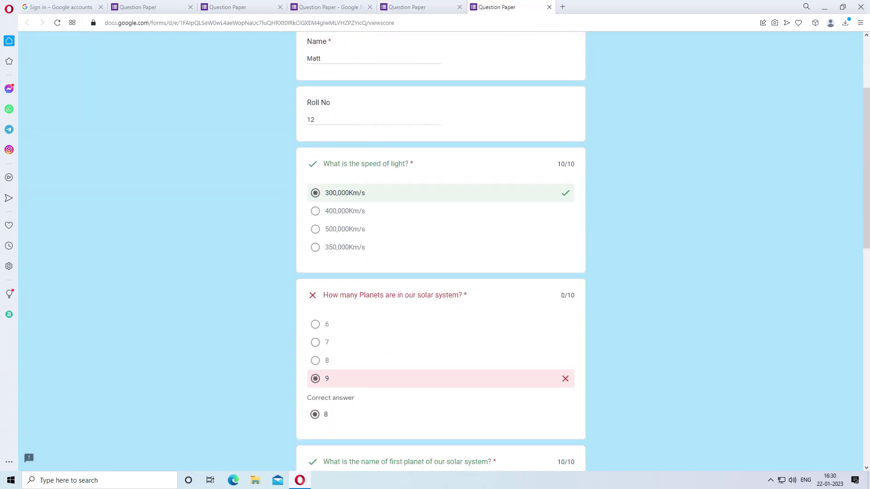
pyautogui.scroll(-10, 441, 254)
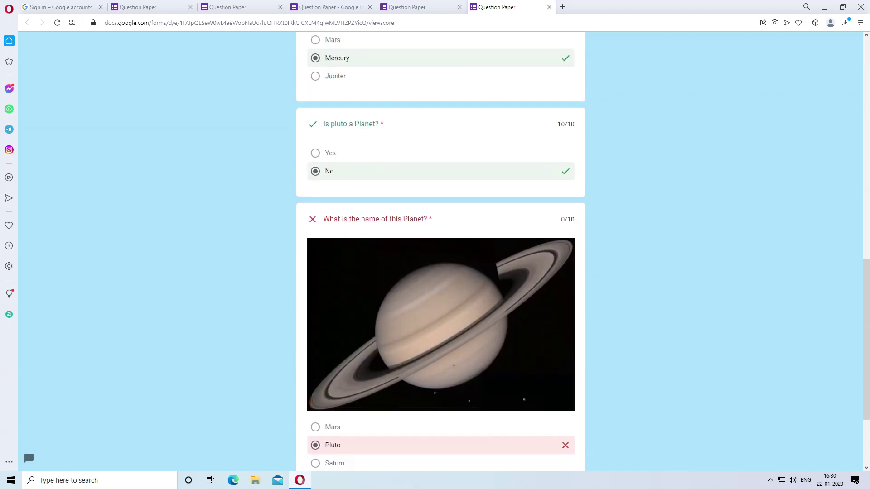
pyautogui.scroll(-3, 441, 253)
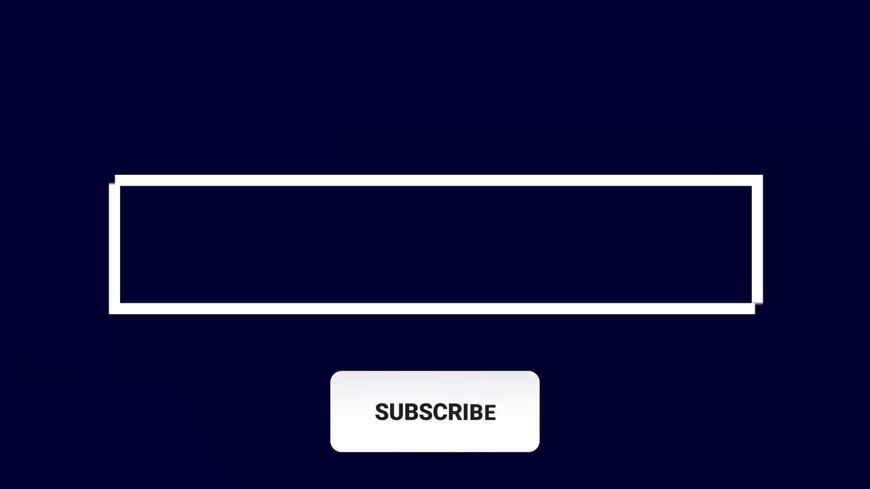